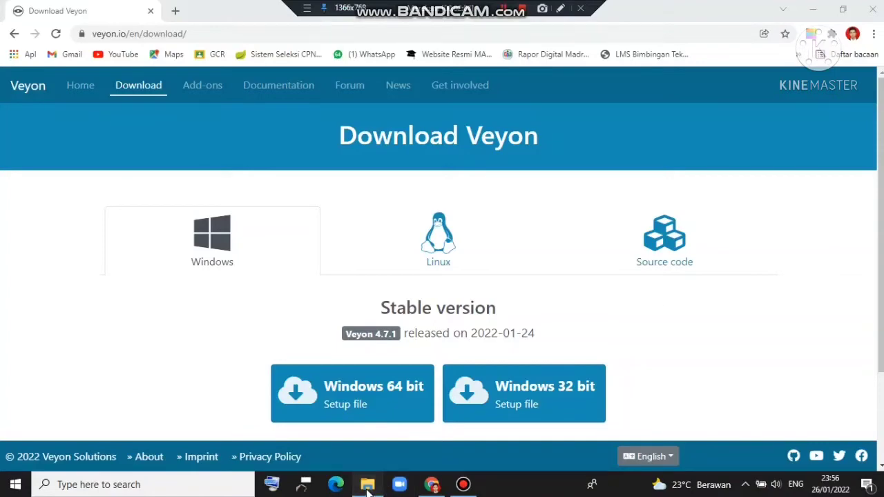
- Run veyon-4.7.0.0-win32-setup.exe from the Downloads folder, accepting the licence agreement and the C:\Program Files\Veyon destination
click(368, 487)
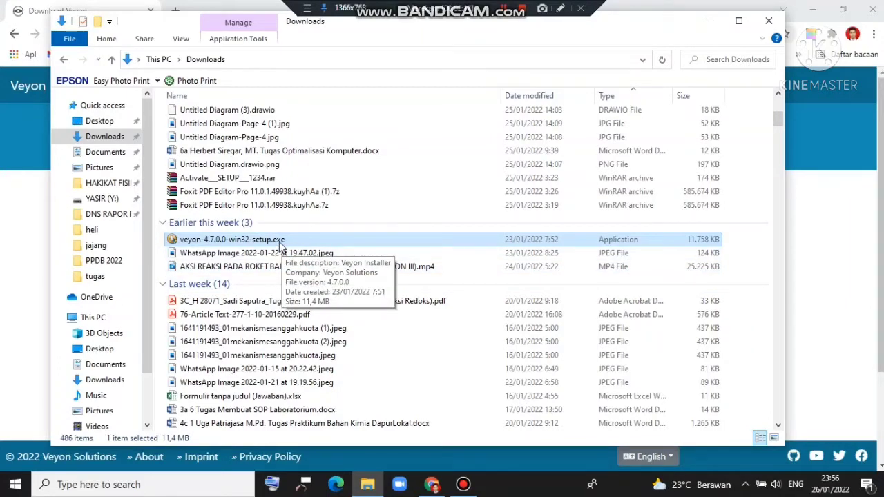
double_click(280, 243)
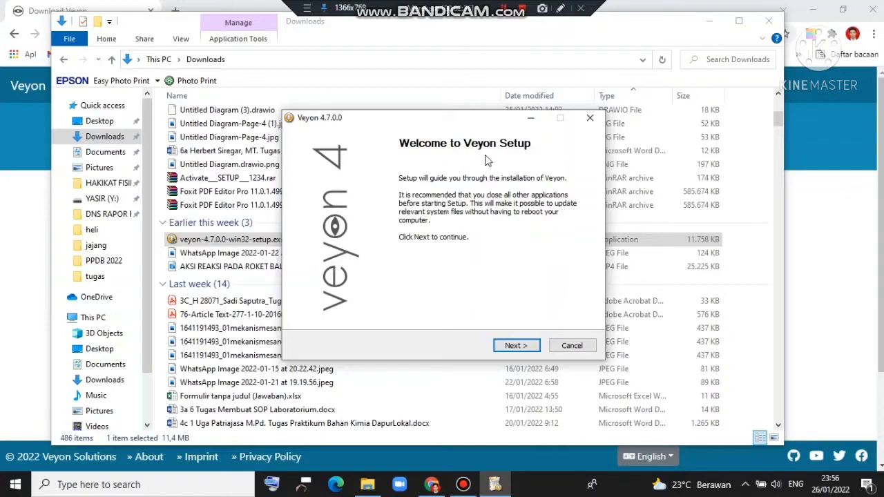
click(521, 349)
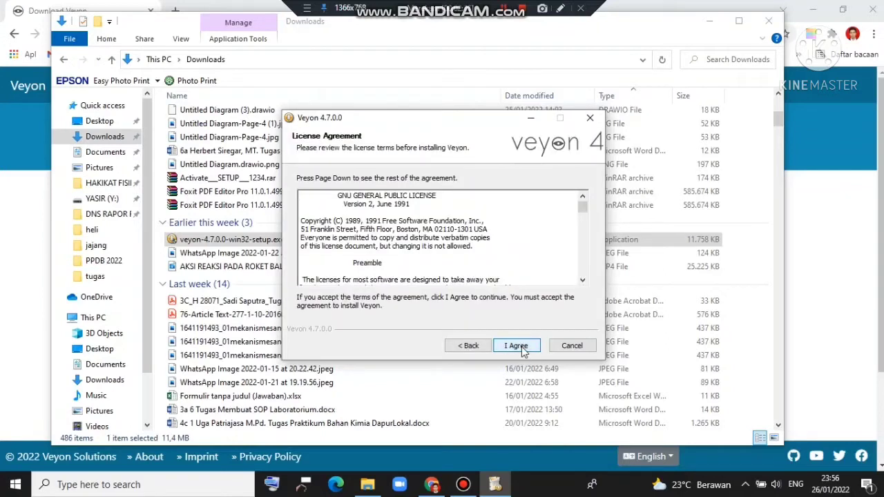
click(516, 346)
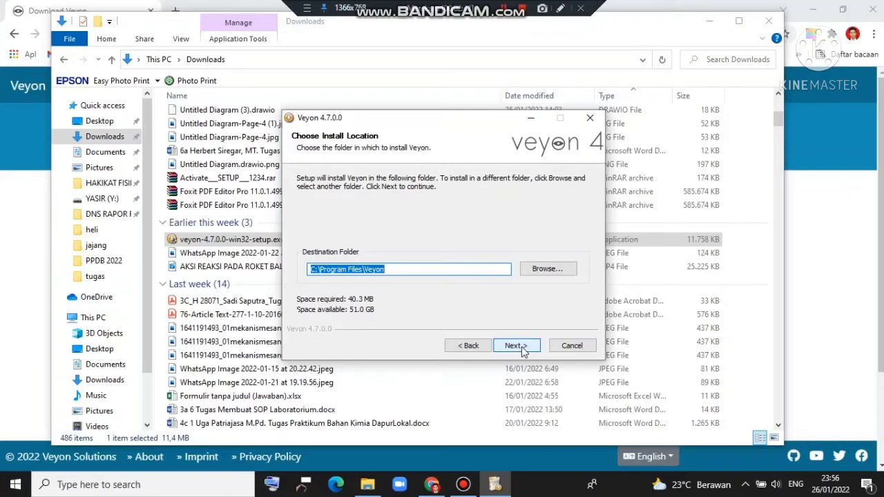
click(516, 346)
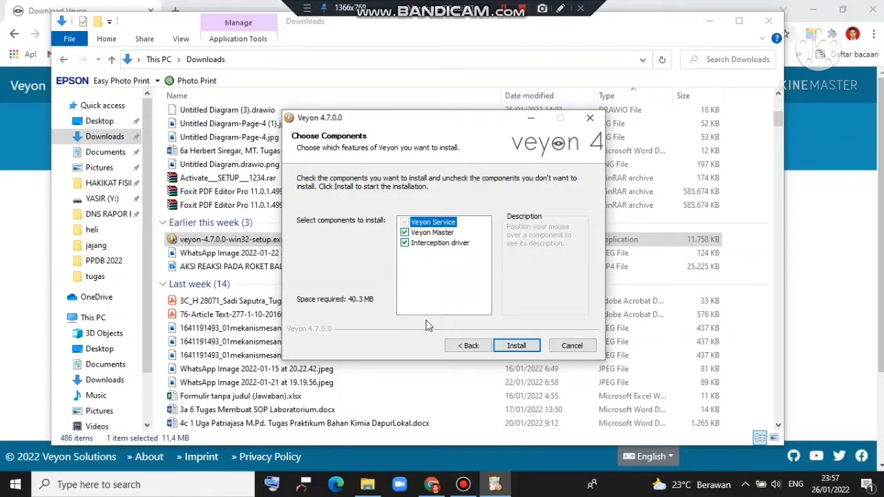
- Install Veyon without the Interception driver and finish the setup with Veyon Configurator set to run
click(405, 242)
click(517, 346)
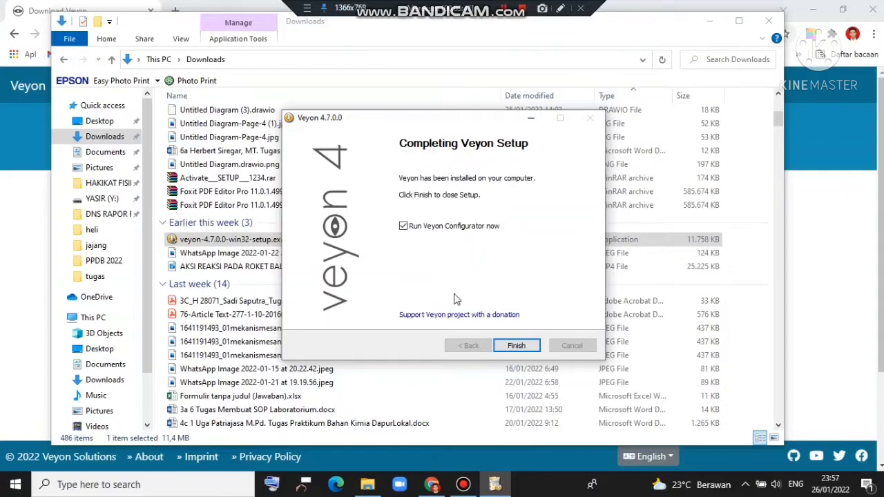
click(516, 345)
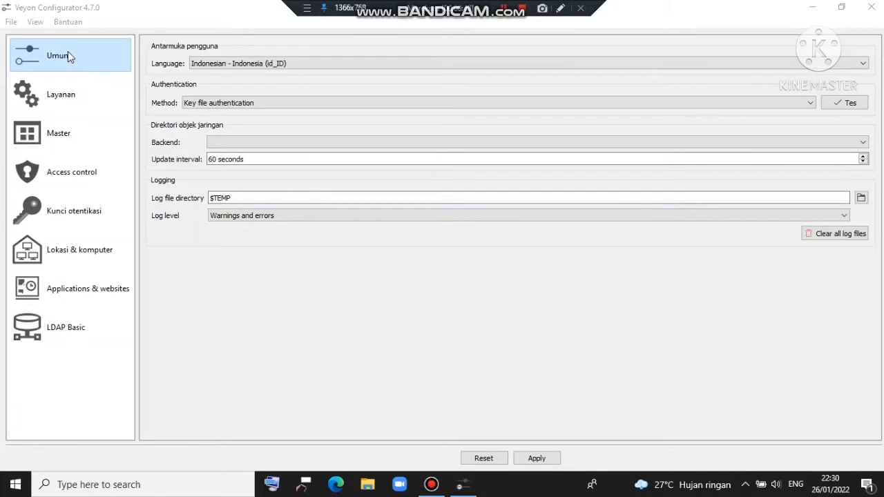
- Set the authentication method to Key file authentication and create an authentication key pair named with the user's full name
click(192, 104)
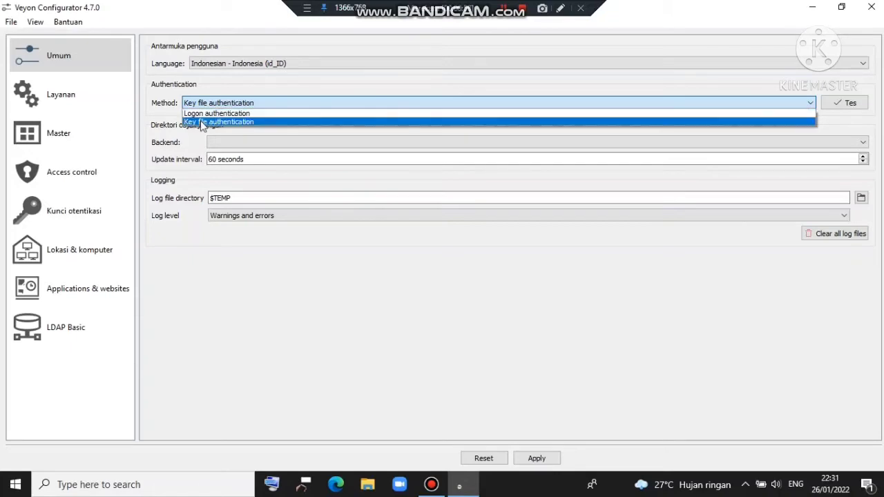
click(202, 123)
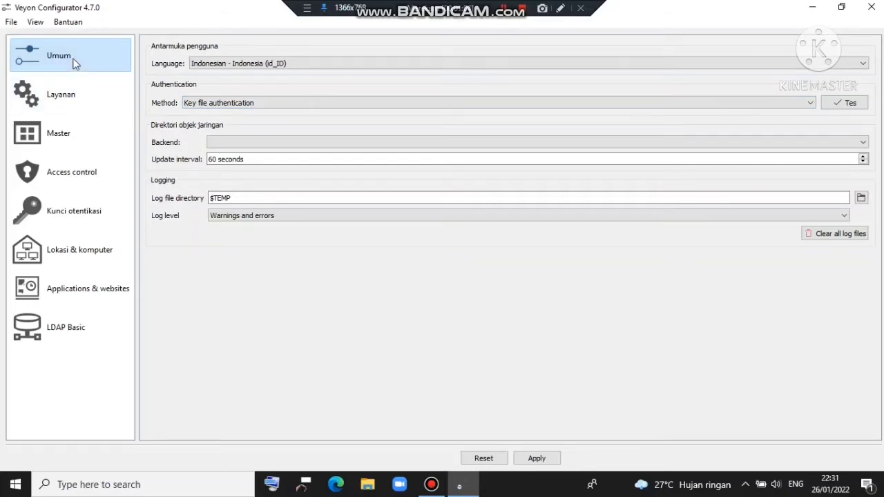
click(66, 219)
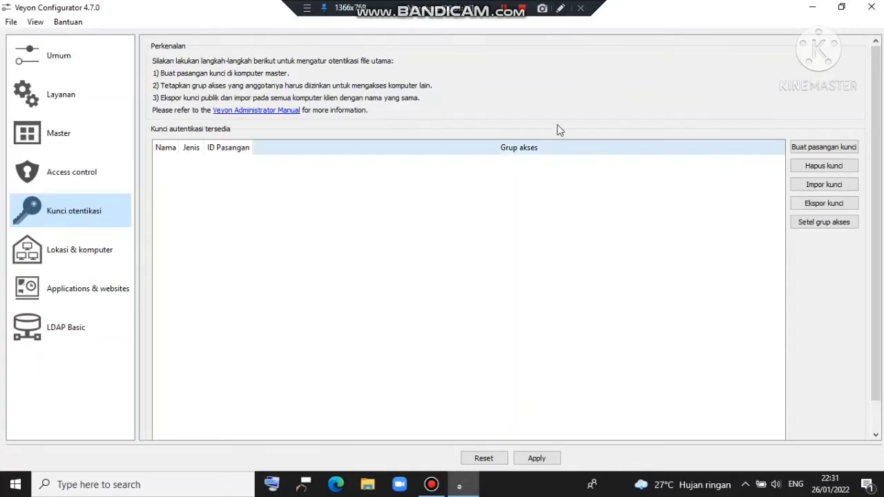
click(818, 149)
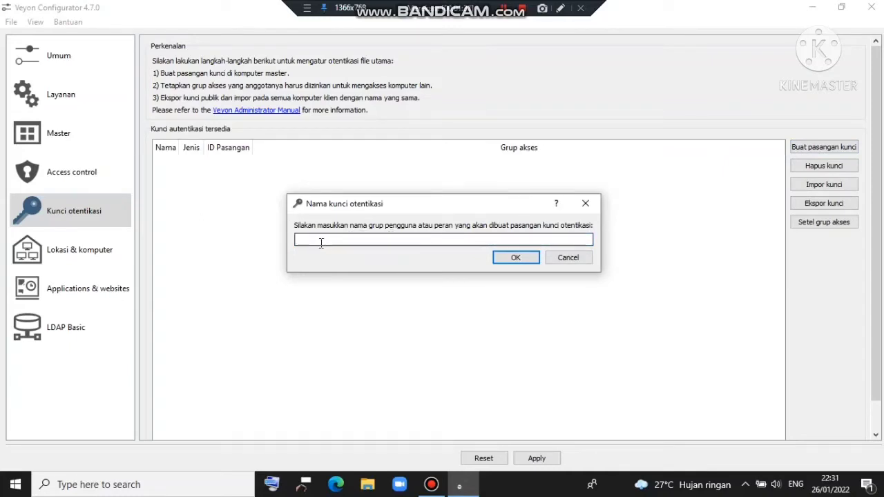
text(yasirman)
text(lana)
click(516, 257)
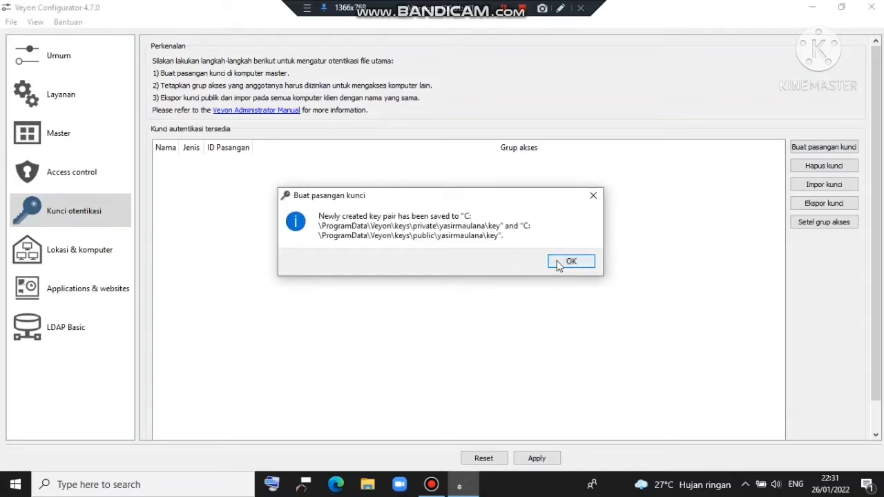
click(556, 260)
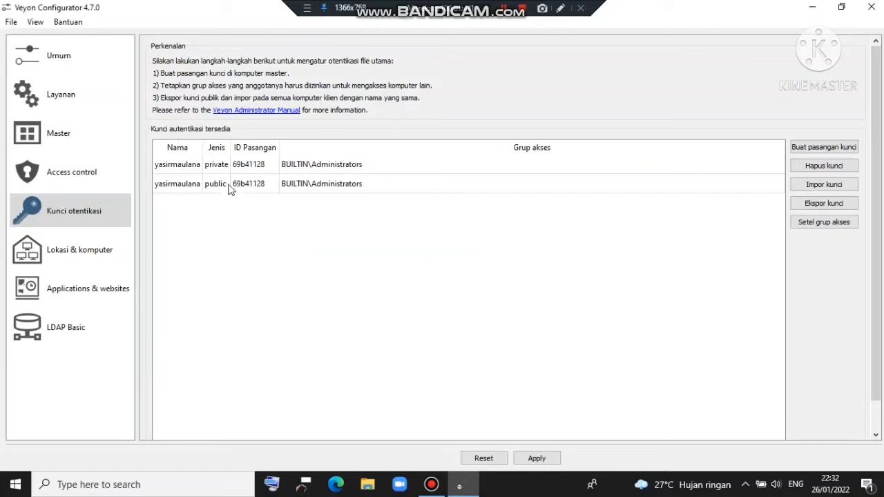
- Export the public key to USB Drive (D:) under the proposed file name, and apply the configuration with a Veyon service restart
mouse_move(178, 180)
click(178, 186)
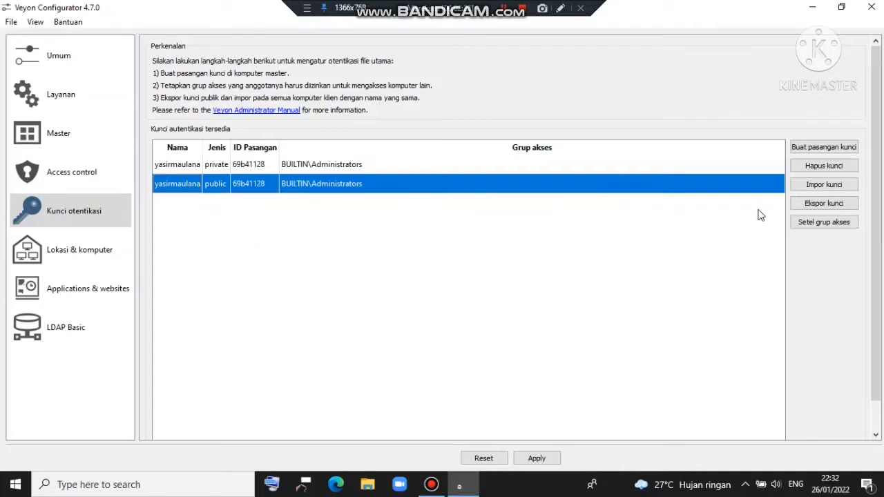
click(824, 204)
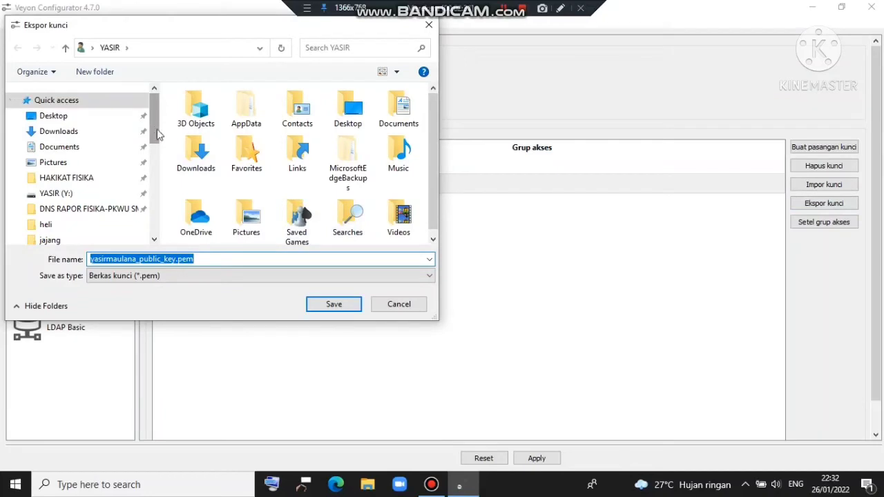
drag(154, 125, 152, 213)
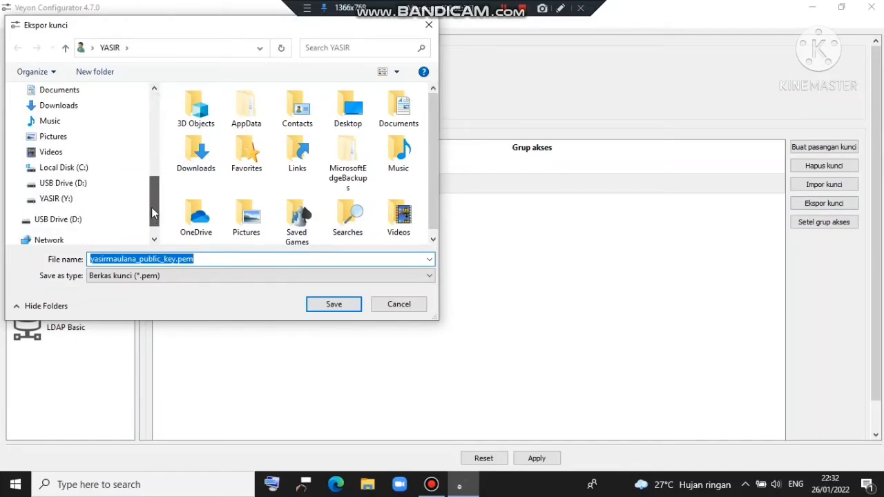
click(57, 219)
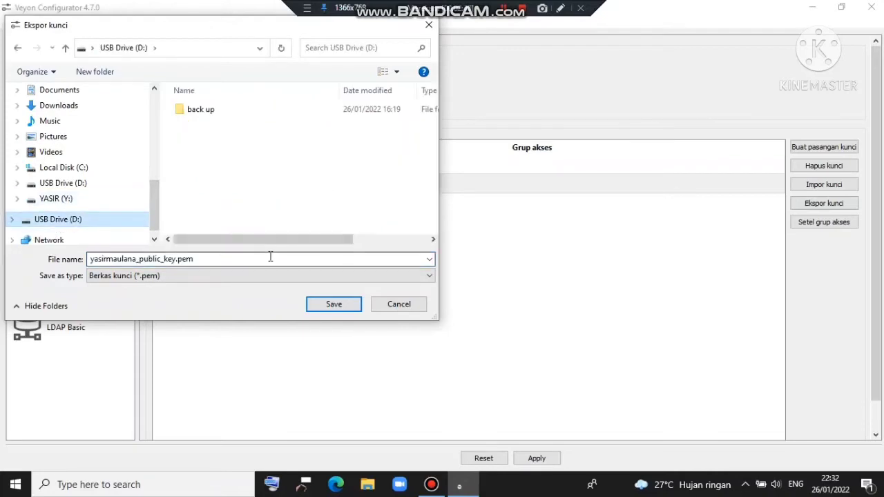
click(332, 307)
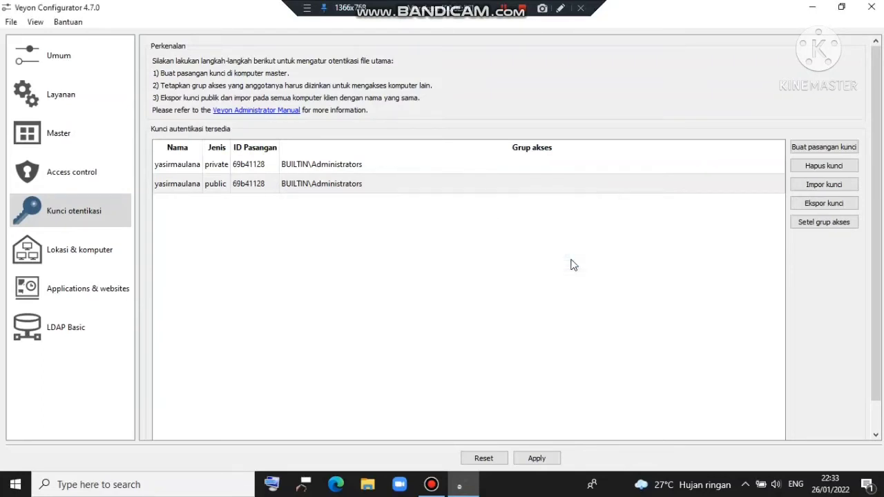
click(571, 258)
click(538, 462)
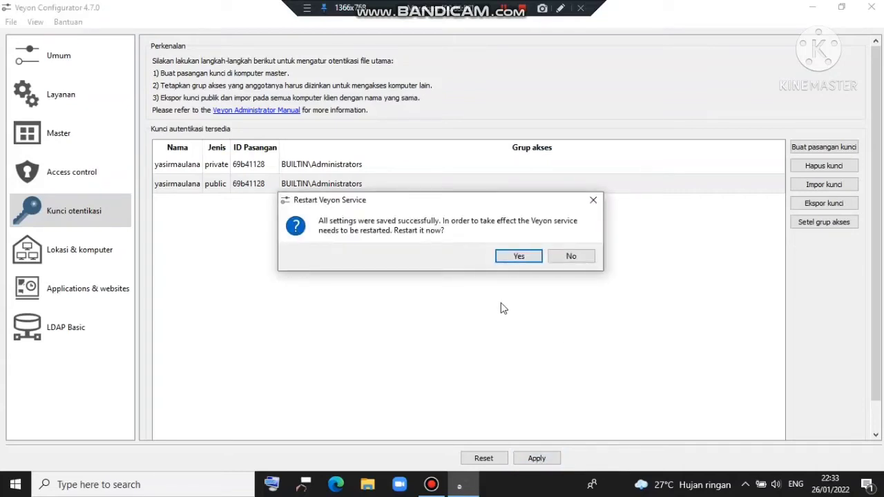
click(521, 257)
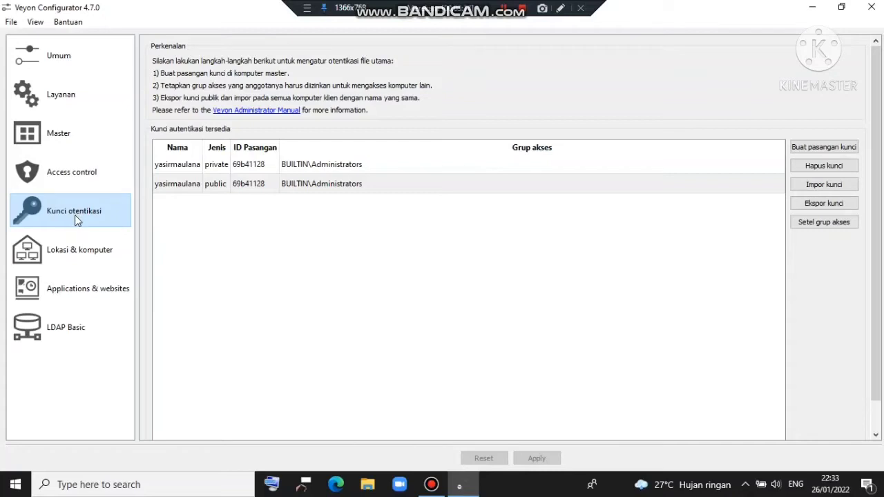
- Delete the existing computer lab location listed below "New location" in the locations and computers settings
click(81, 259)
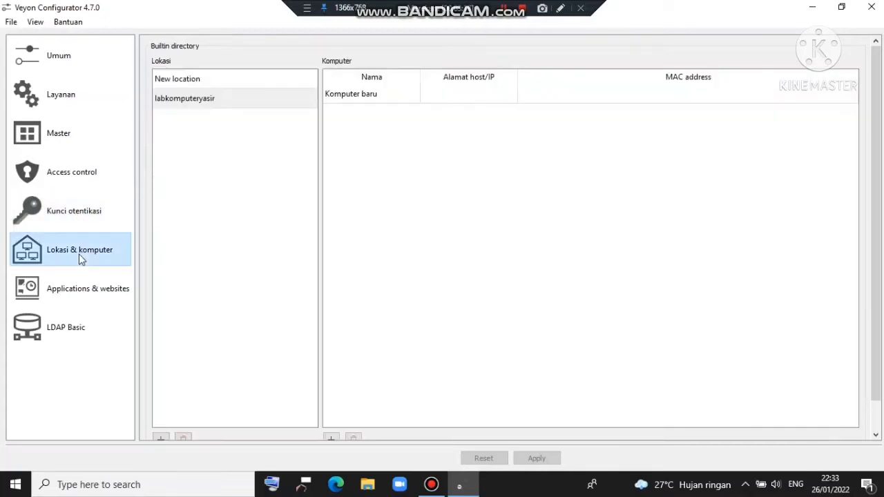
click(204, 103)
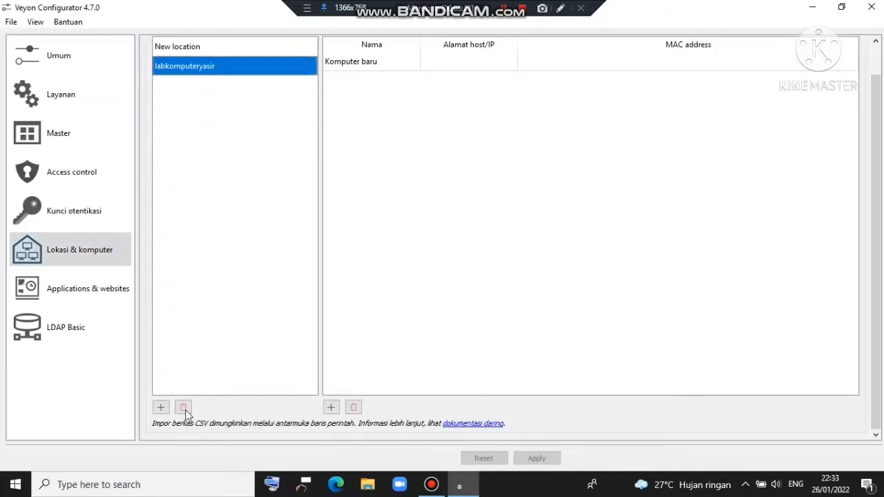
click(184, 409)
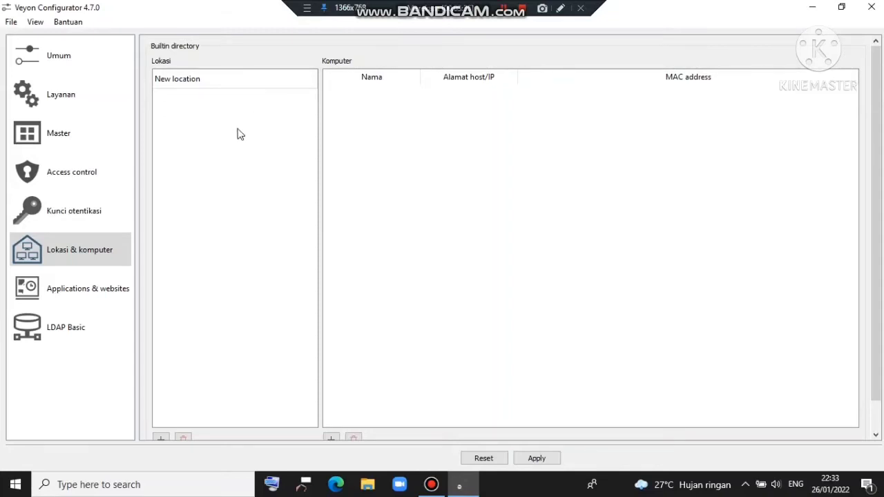
- Add a new location and name it "labkomputer" followed directly by the user's first name
scroll(237, 134, down, 1)
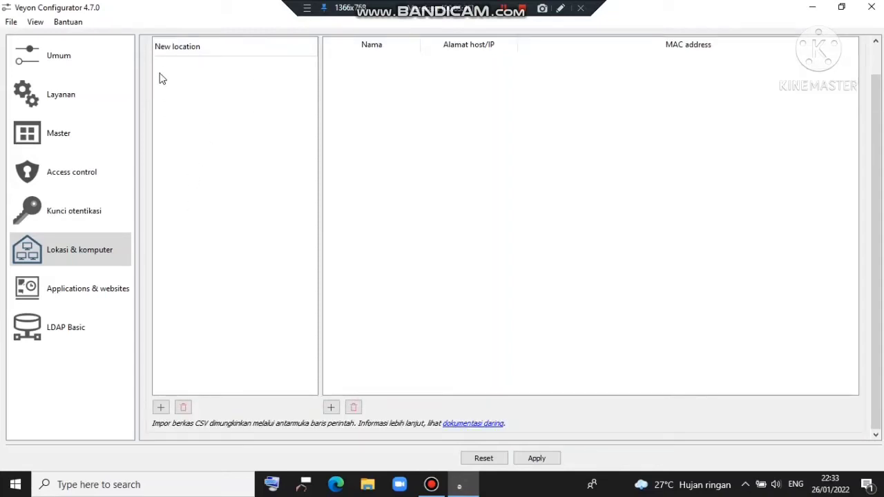
click(161, 408)
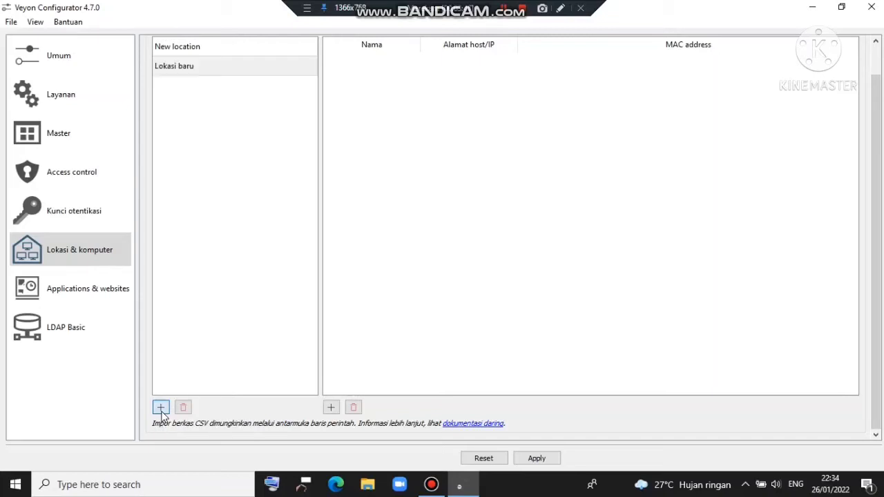
double_click(199, 68)
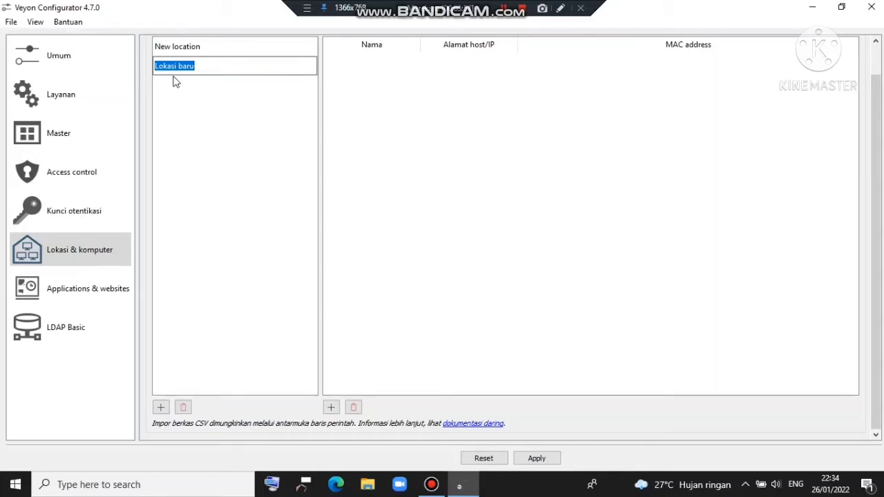
text(labkomputeryasir)
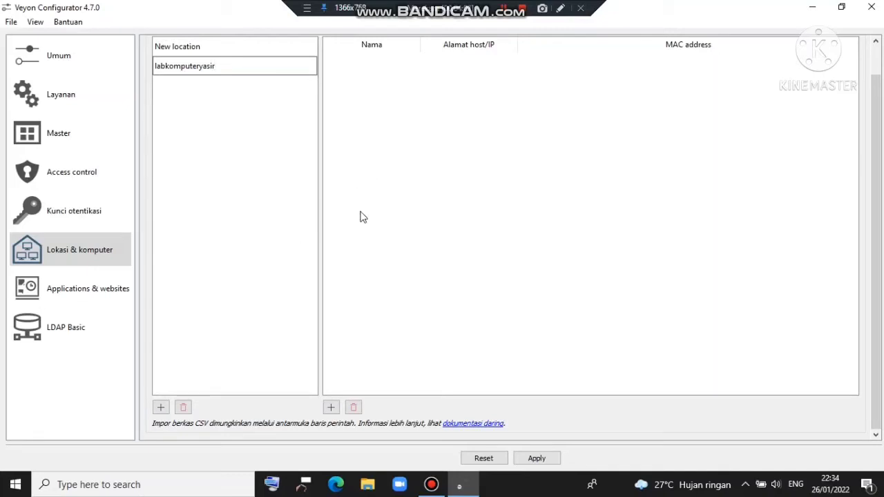
click(398, 197)
- Add a new computer entry to the computer lab location
scroll(398, 197, up, 1)
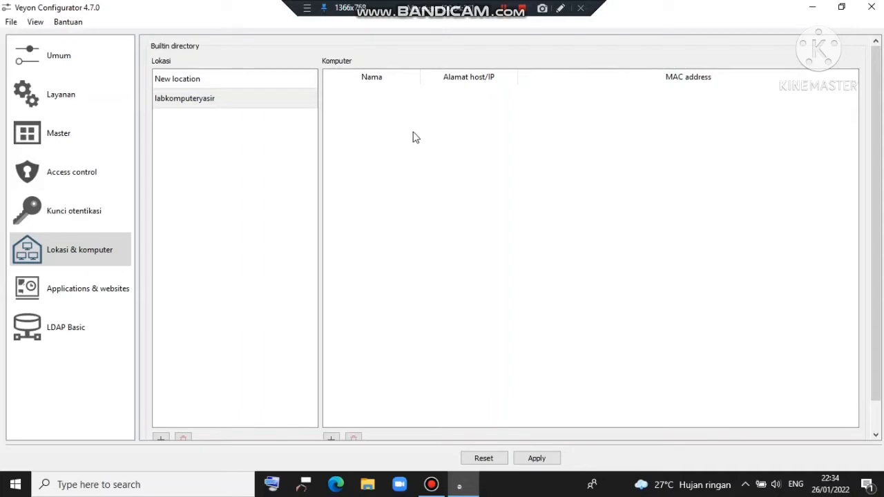
scroll(413, 137, down, 2)
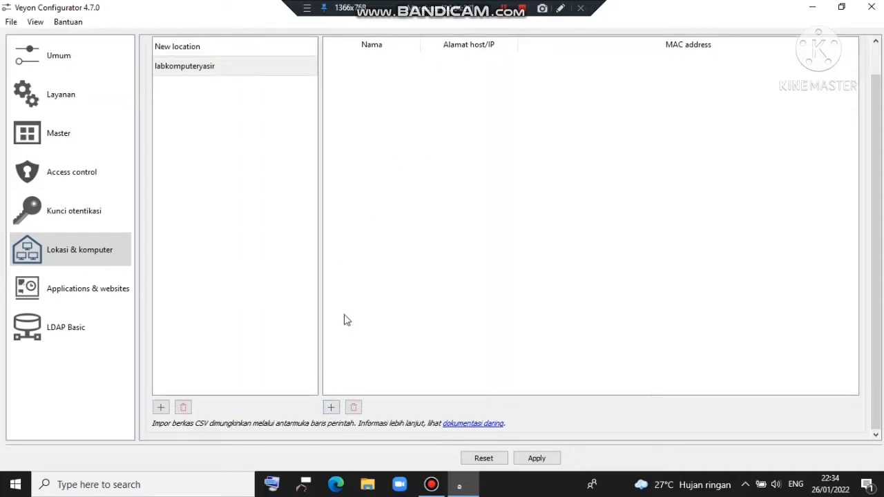
click(331, 409)
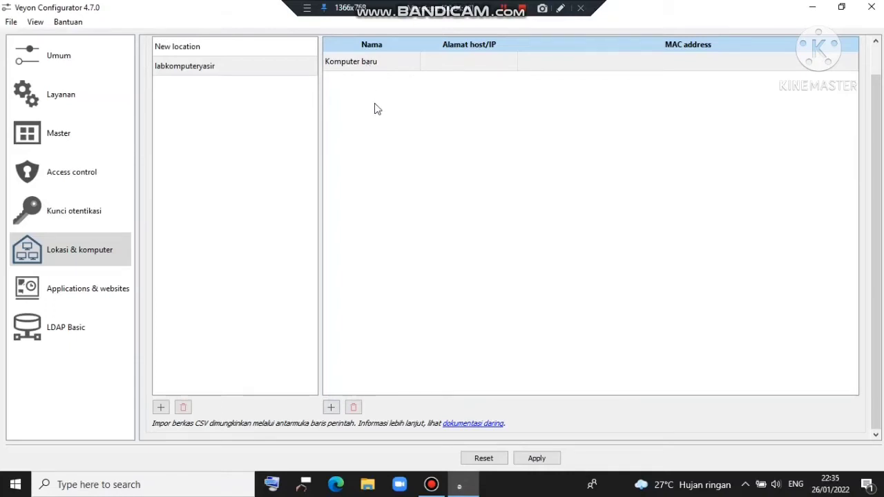
- Look up this PC's device name in its system properties from File Explorer, and return to Veyon Configurator
click(371, 487)
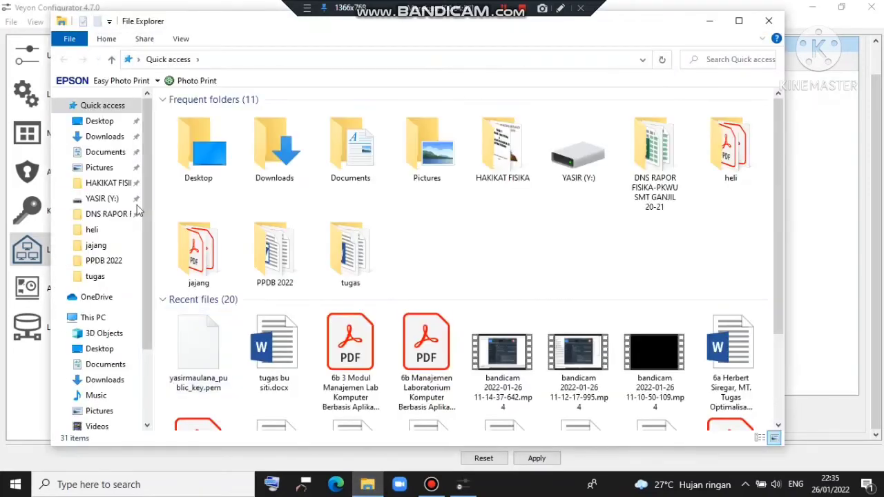
drag(143, 212, 143, 259)
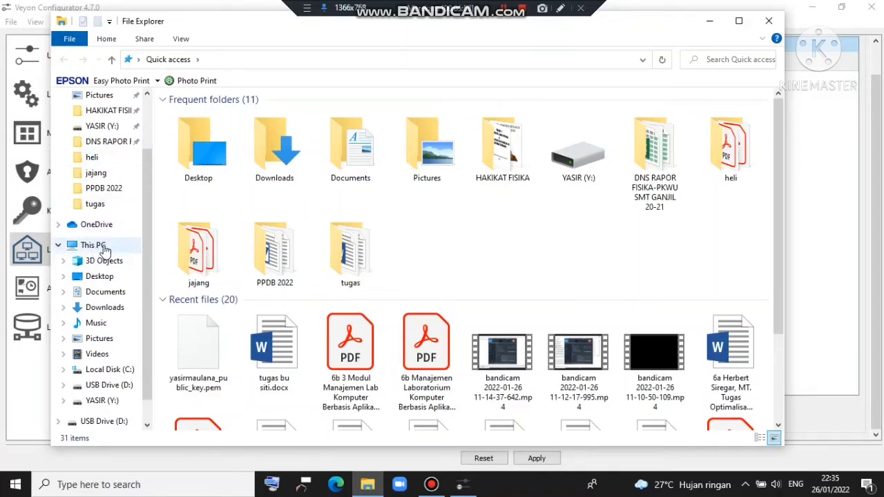
right_click(105, 250)
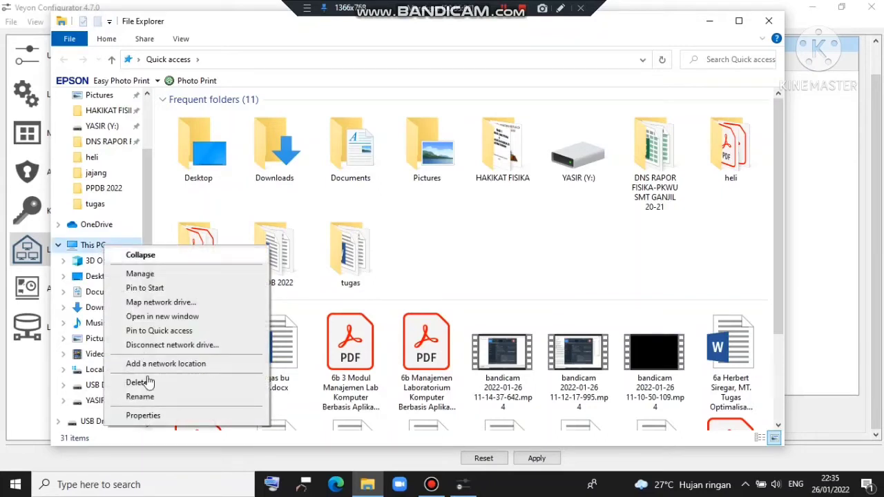
click(142, 416)
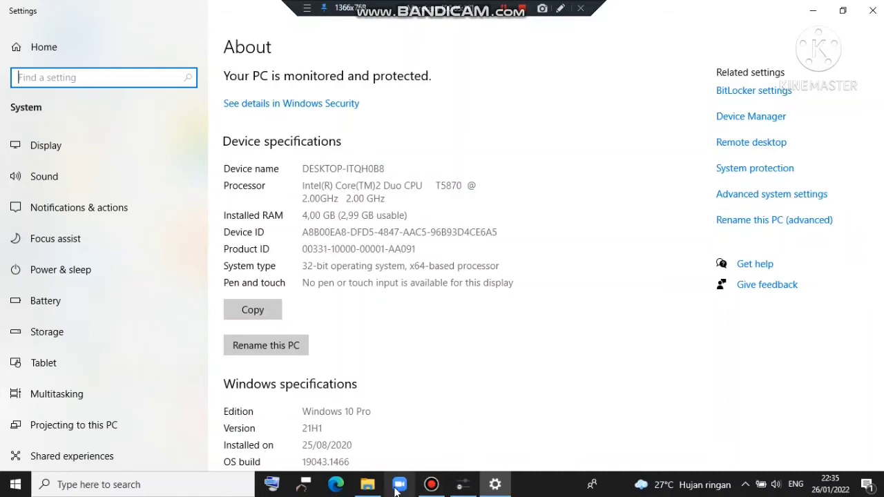
click(464, 486)
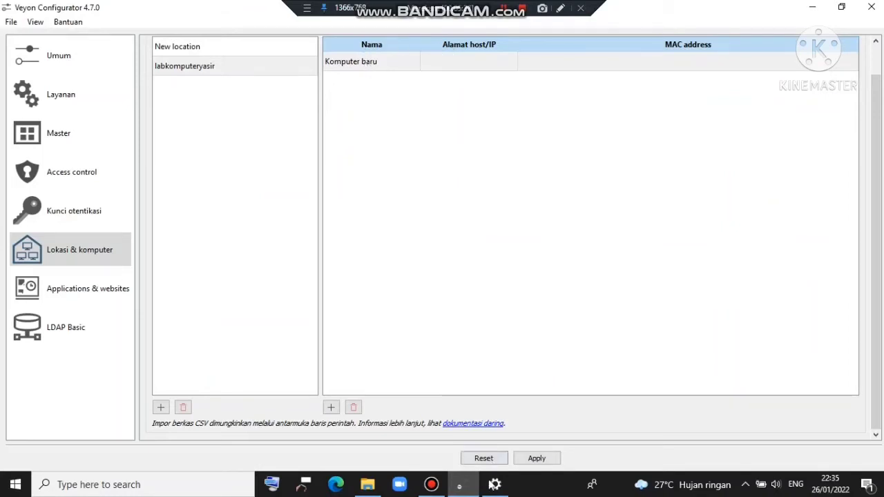
- Check the device name in this PC's About settings, and name the new computer entry DESKTOP-UKVQRQF in Veyon Configurator
click(495, 485)
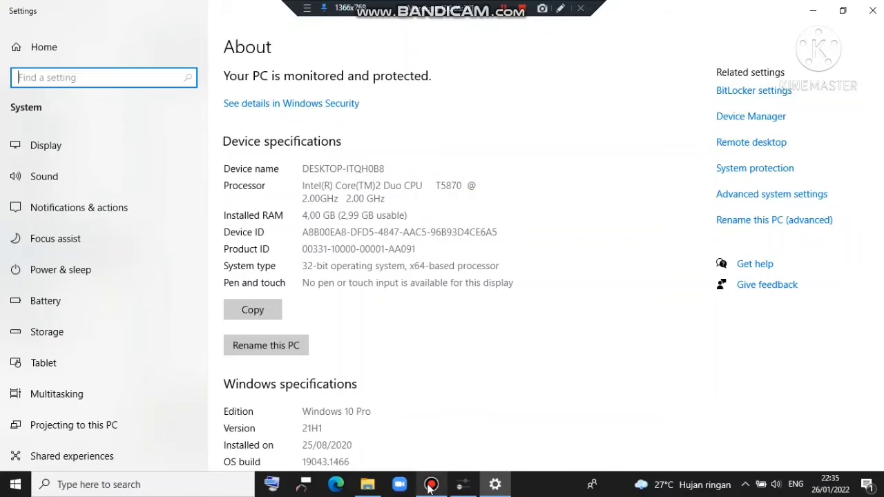
click(461, 486)
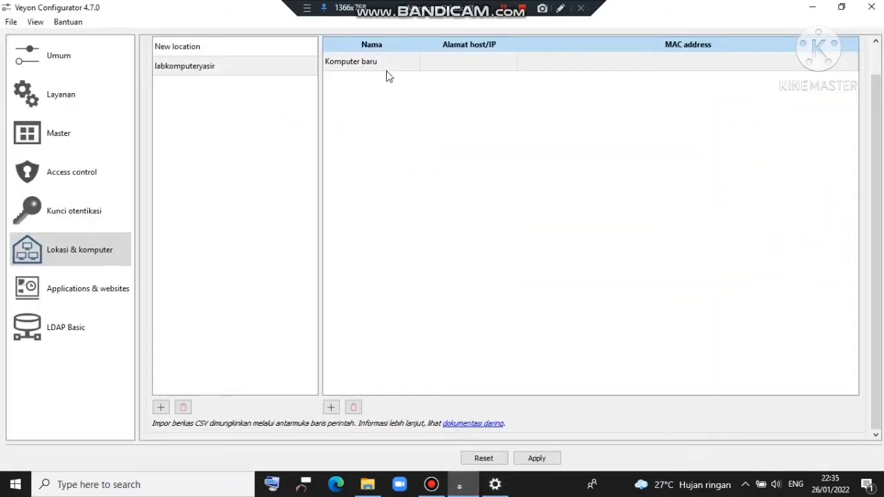
double_click(386, 67)
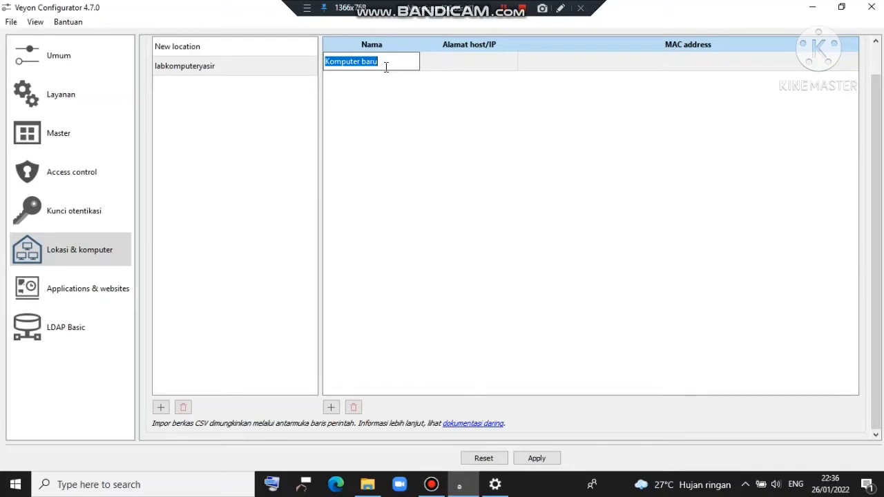
text(DES)
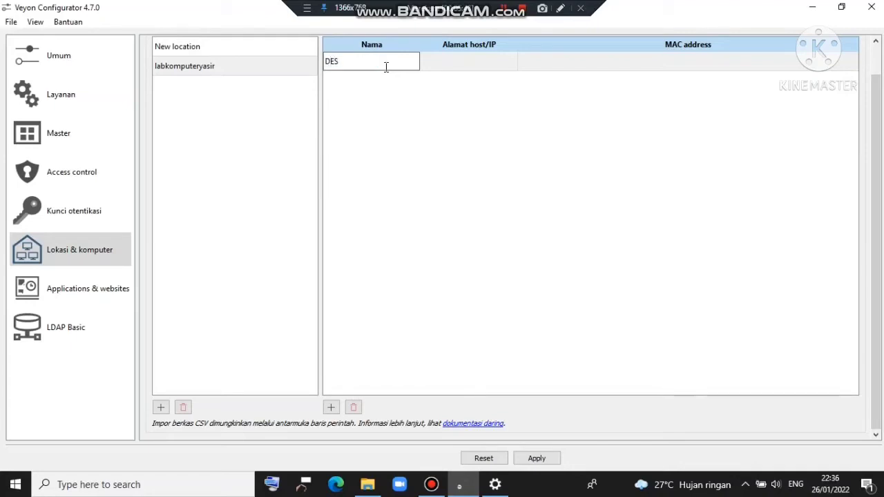
text(KTOP)
text(-UK)
text(VO)
click(437, 136)
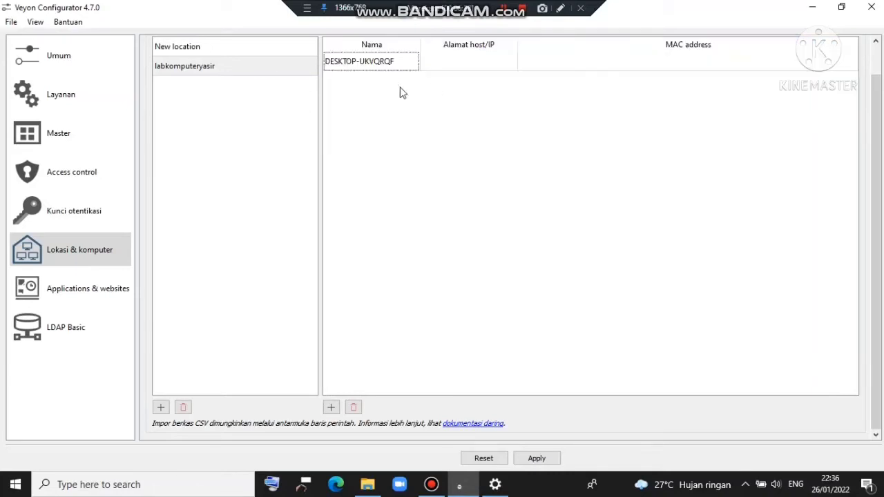
- Copy the computer entry's name DESKTOP-UKVQRQF into its host address/IP field
click(391, 63)
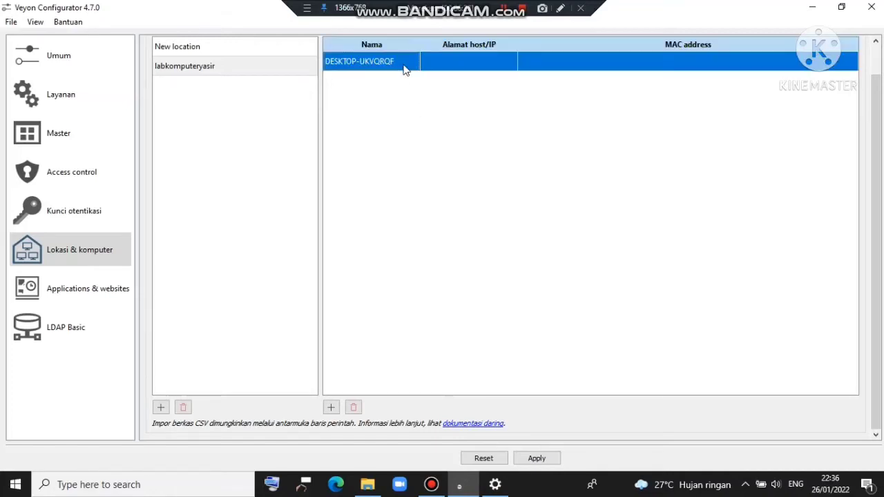
click(464, 62)
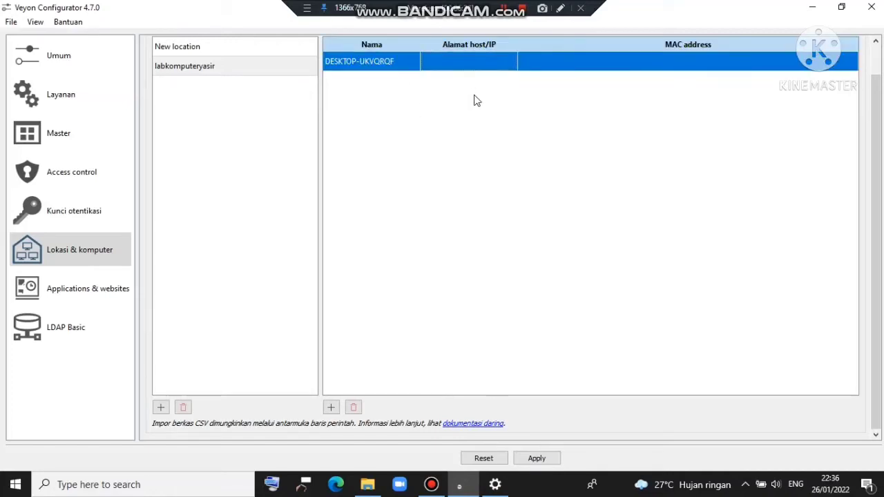
double_click(383, 64)
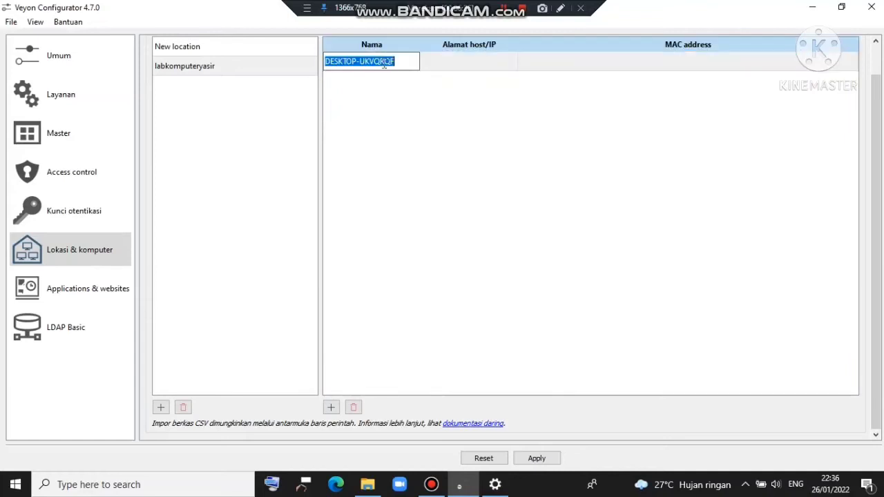
click(401, 63)
drag(393, 62, 327, 64)
double_click(467, 62)
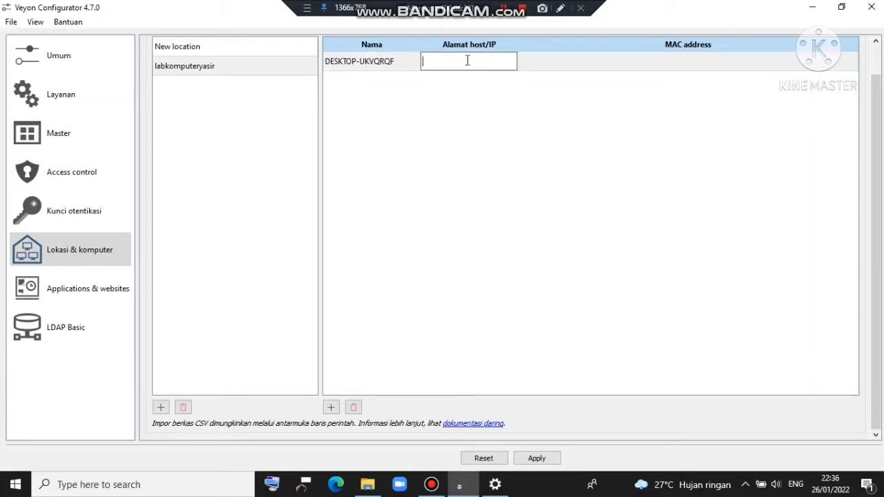
double_click(395, 61)
drag(399, 60, 327, 62)
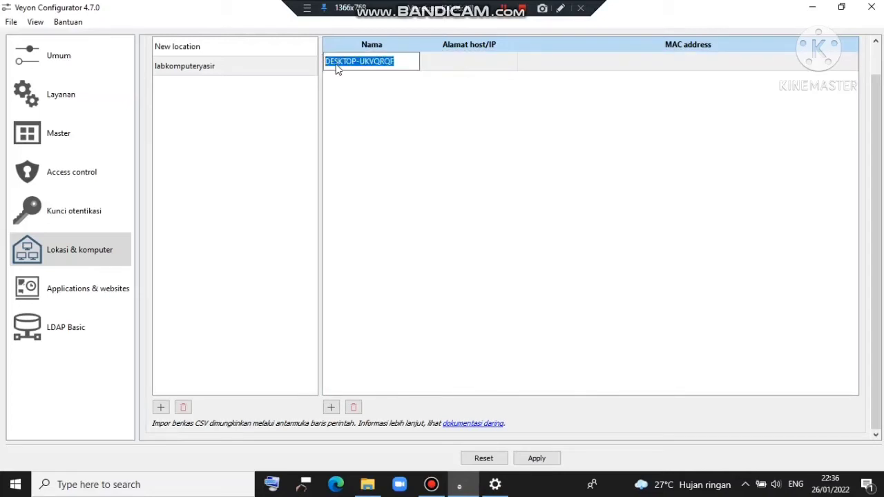
right_click(336, 65)
click(370, 122)
double_click(456, 63)
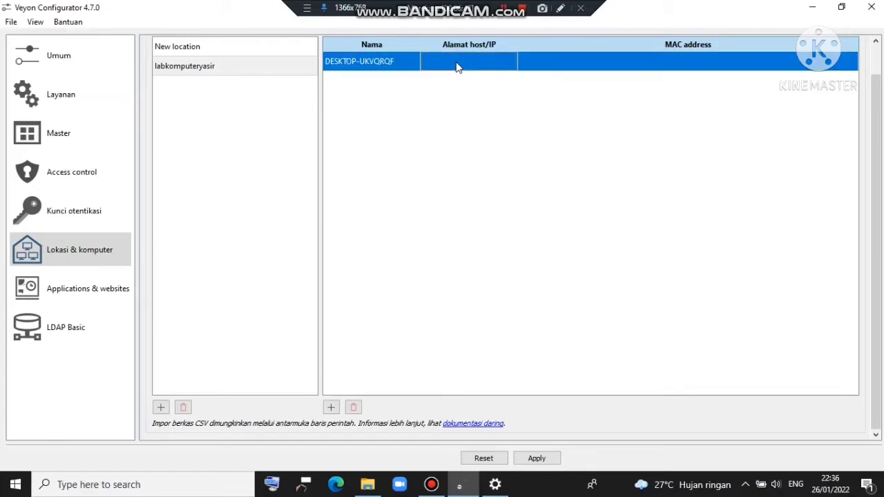
right_click(457, 62)
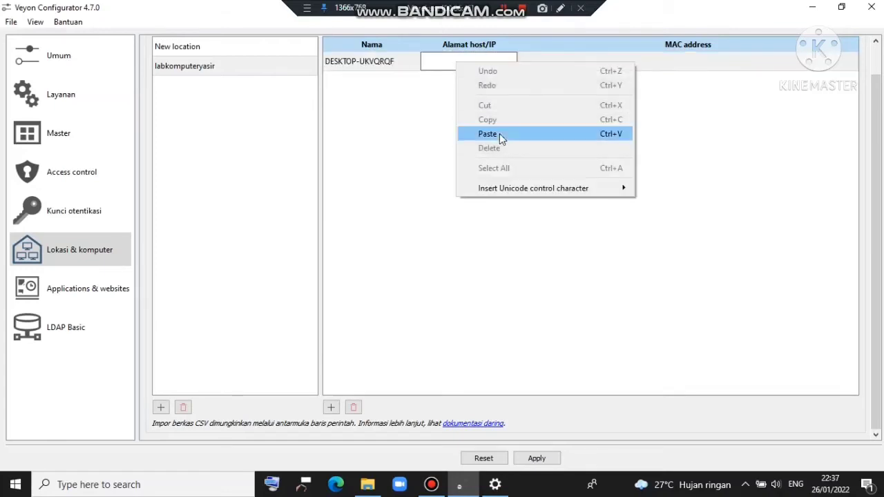
click(498, 133)
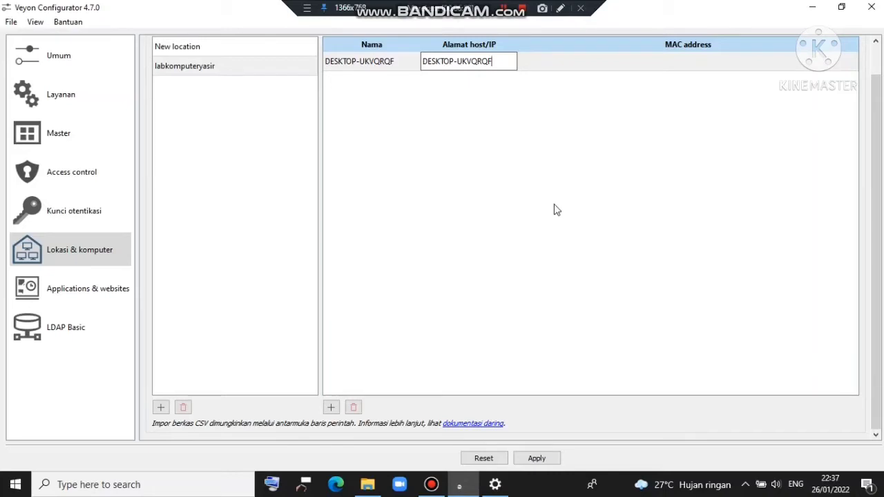
- Apply the location and computer settings and restart the Veyon service
click(539, 460)
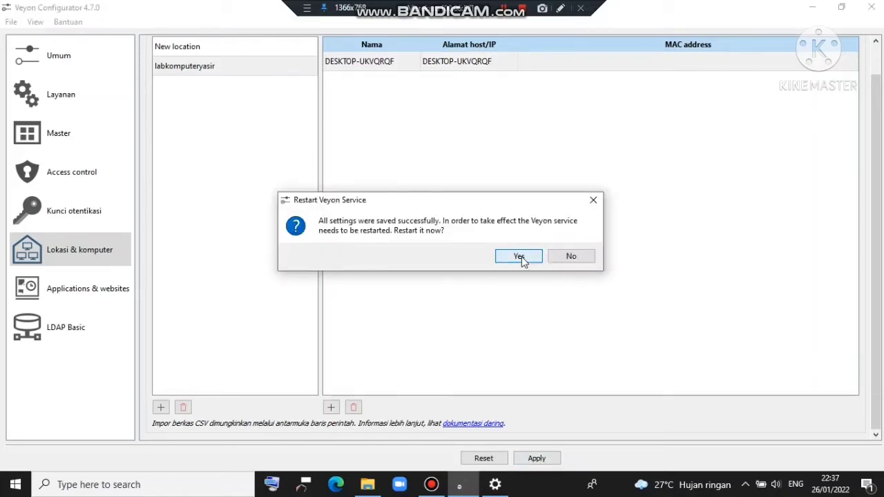
click(519, 256)
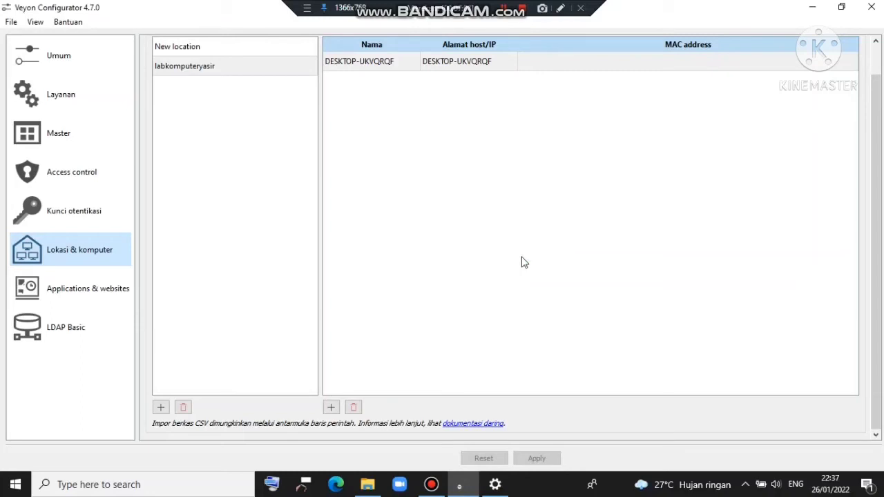
click(559, 93)
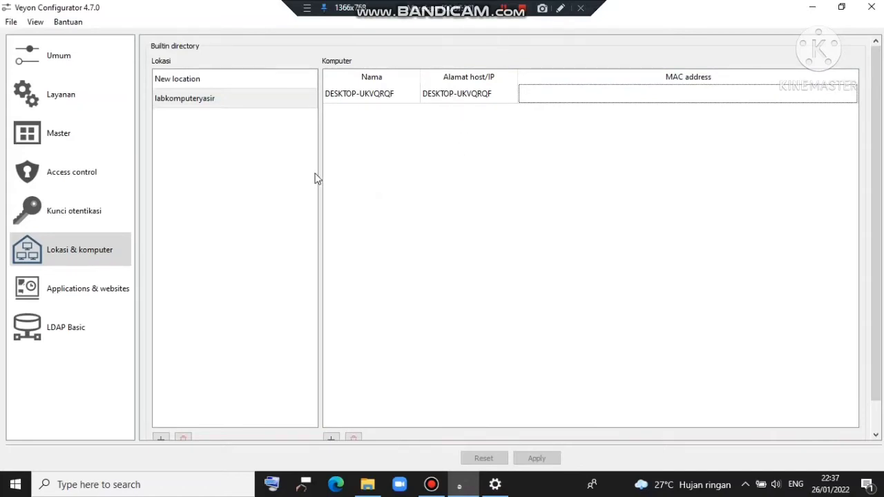
scroll(339, 220, down, 1)
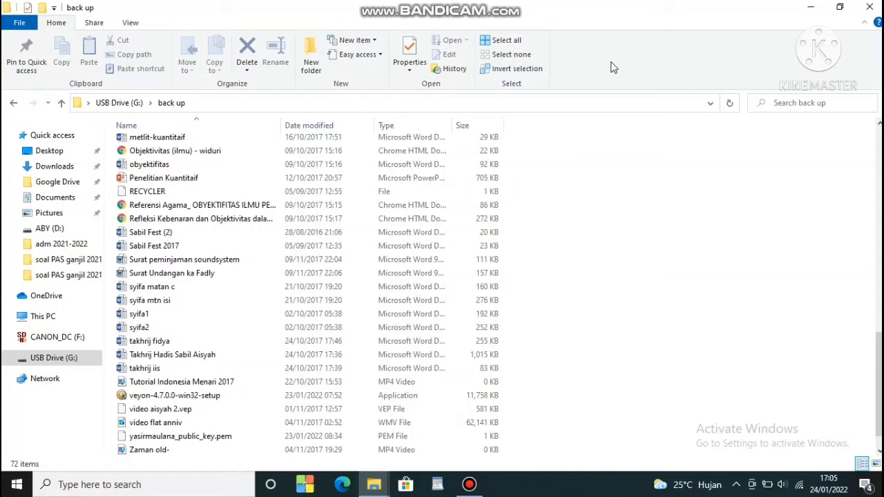
- On the client computer, install Veyon from veyon-4.7.0.0-win32-setup without the Veyon Master component, and launch Veyon Configurator on finishing
double_click(211, 396)
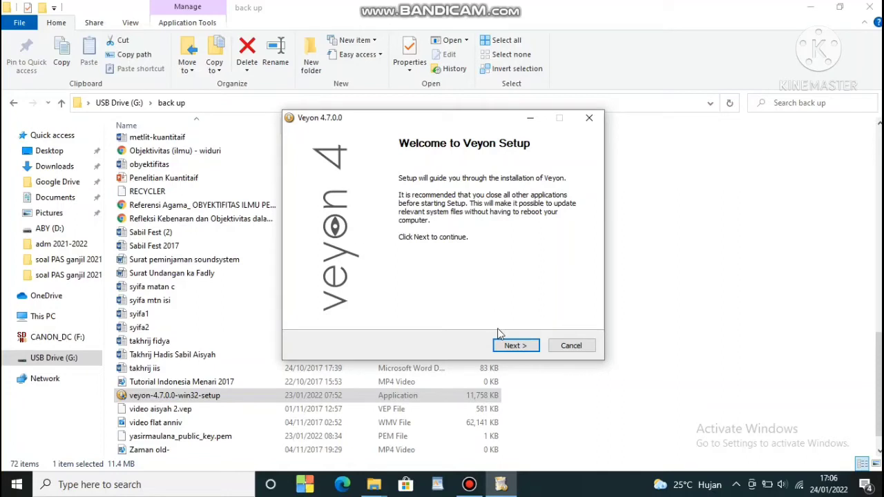
click(516, 347)
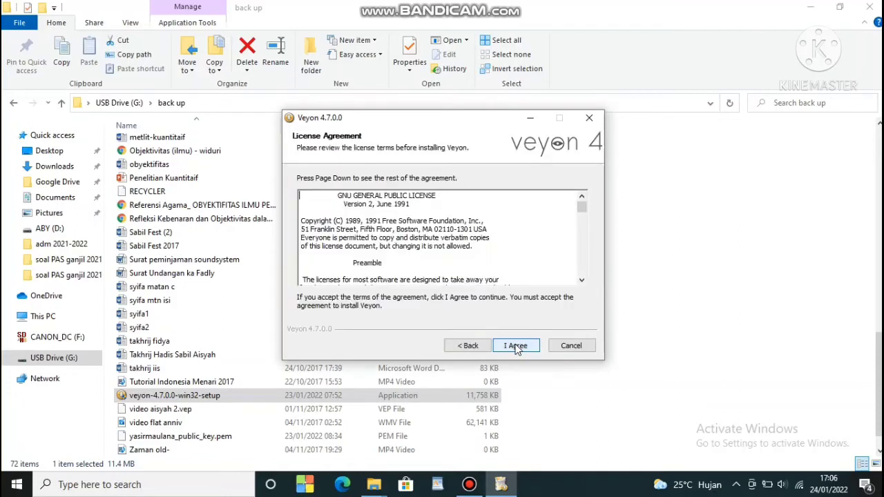
click(516, 345)
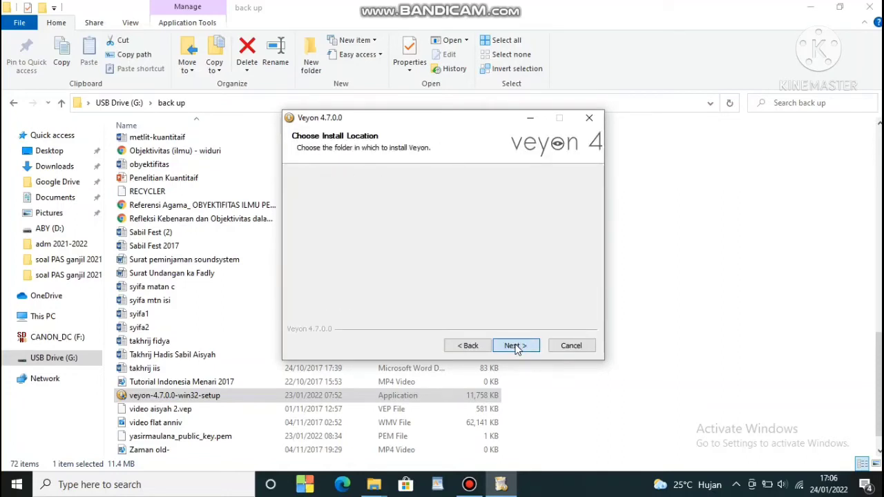
click(516, 346)
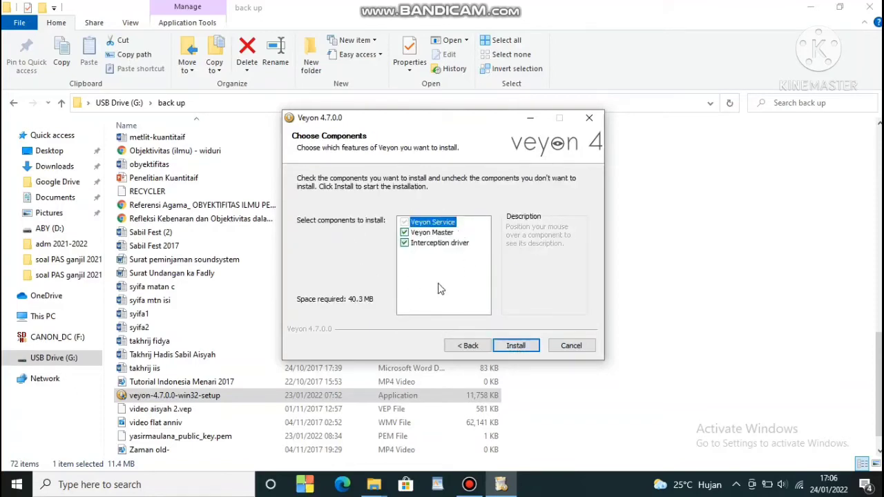
click(407, 234)
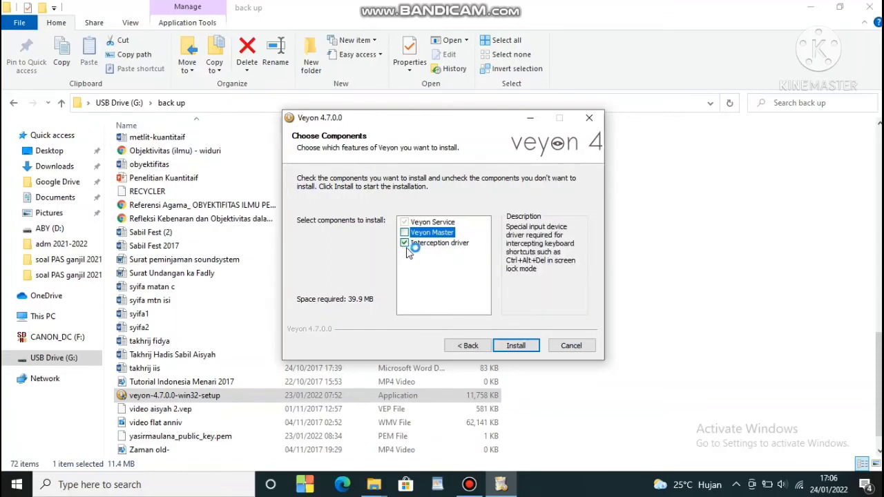
click(527, 352)
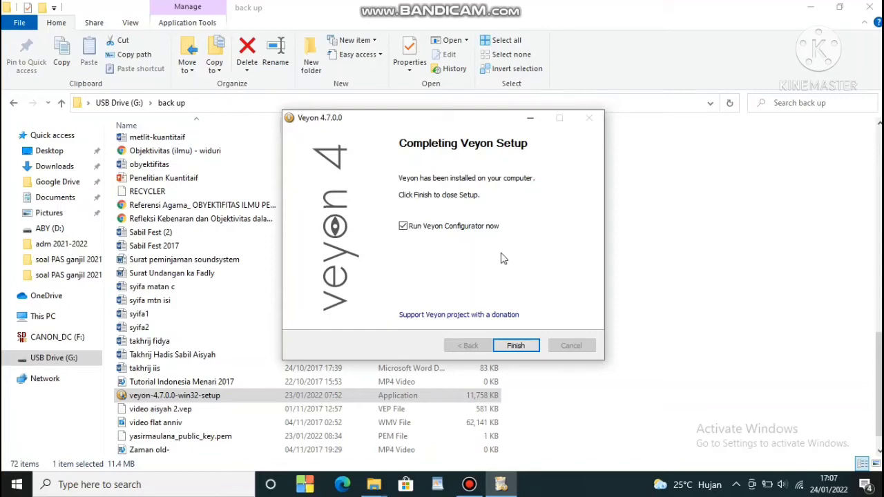
click(518, 347)
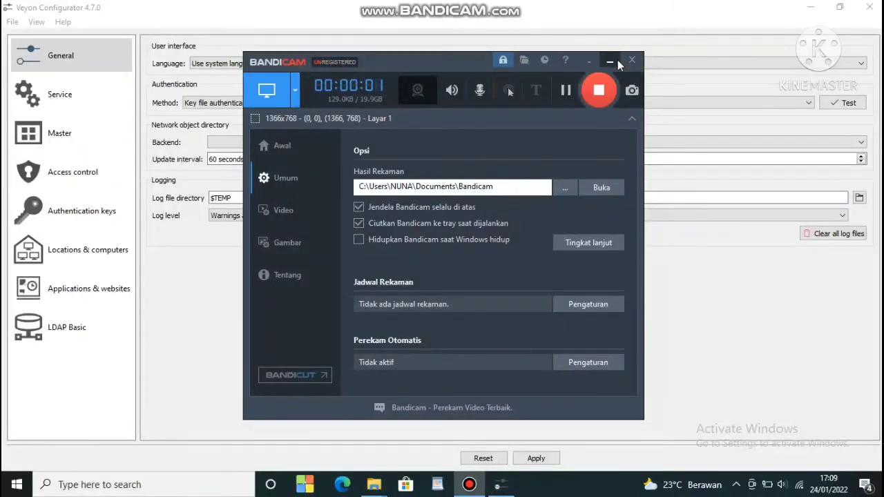
- Minimize the screen recorder window and set the client's authentication method to Key file authentication in the general settings
click(618, 61)
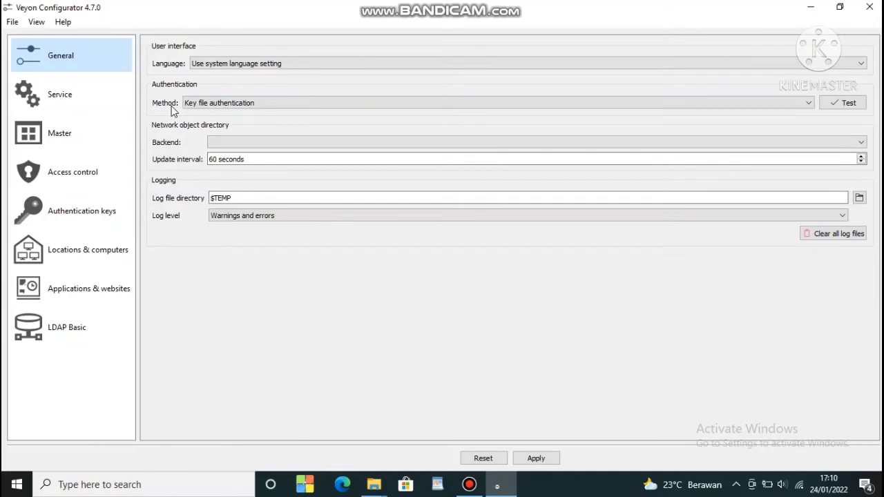
click(190, 103)
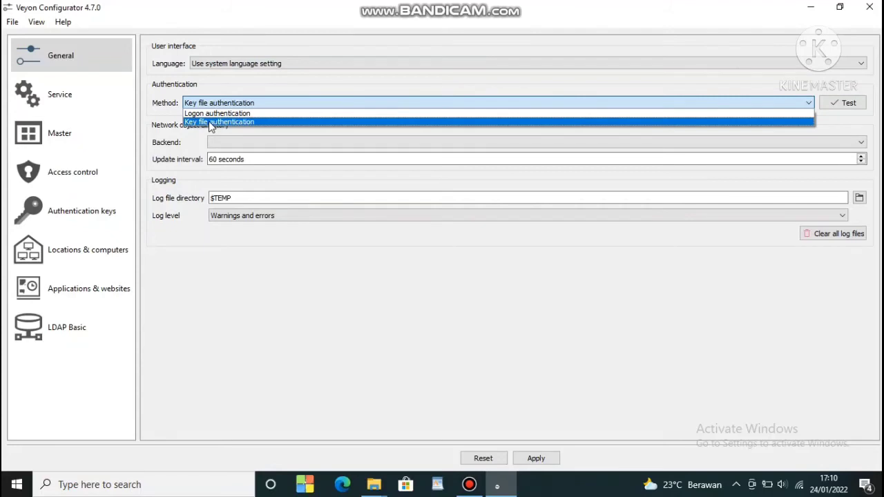
click(211, 122)
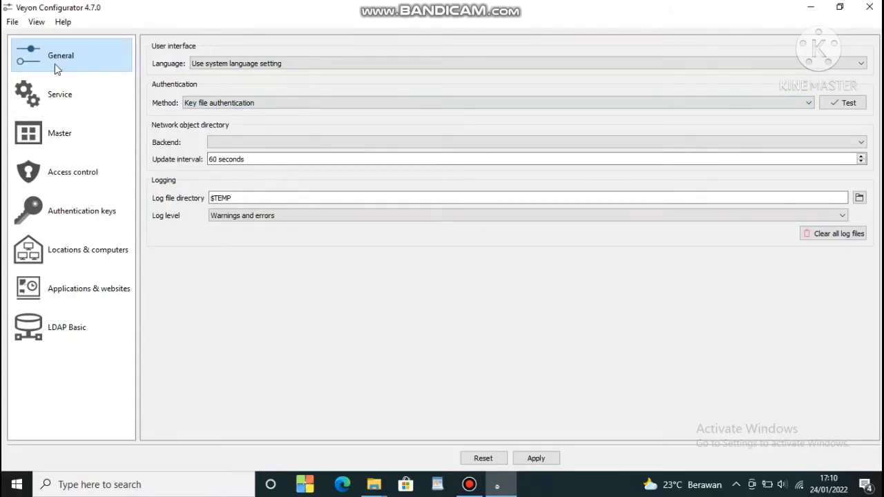
- Select the public key .pem file on USB Drive (G:) for import into the client's authentication keys
click(77, 219)
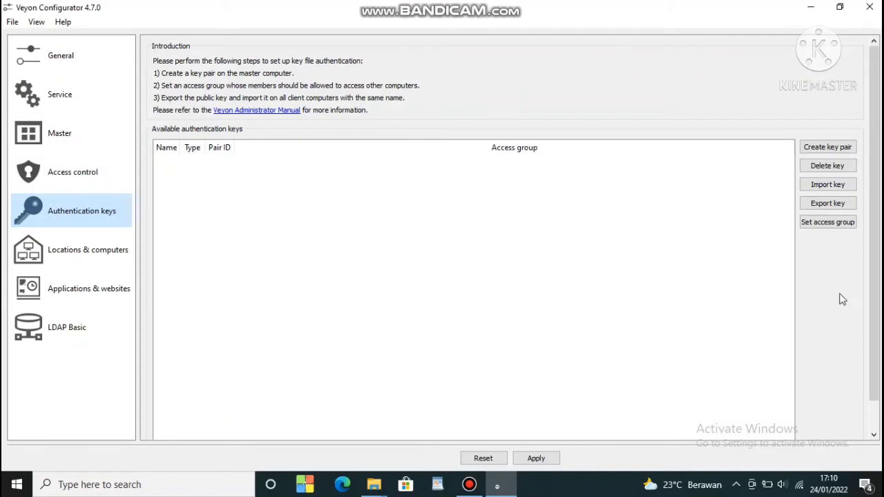
click(840, 187)
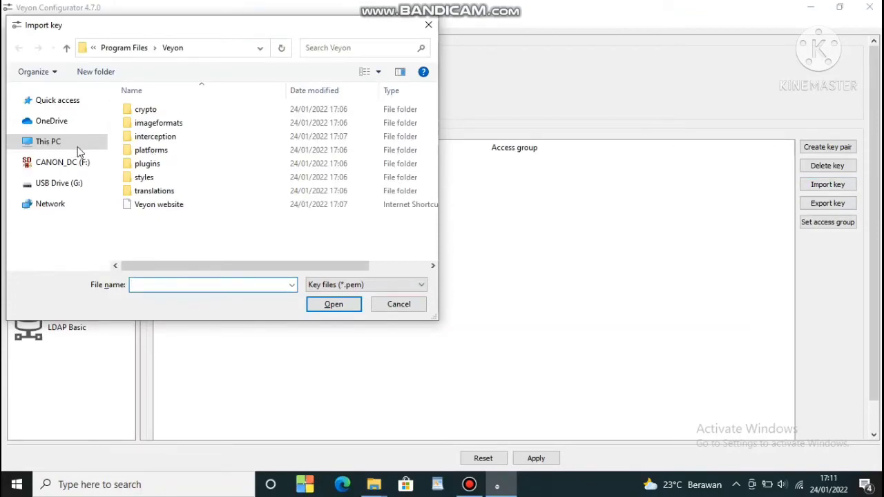
drag(100, 138, 100, 193)
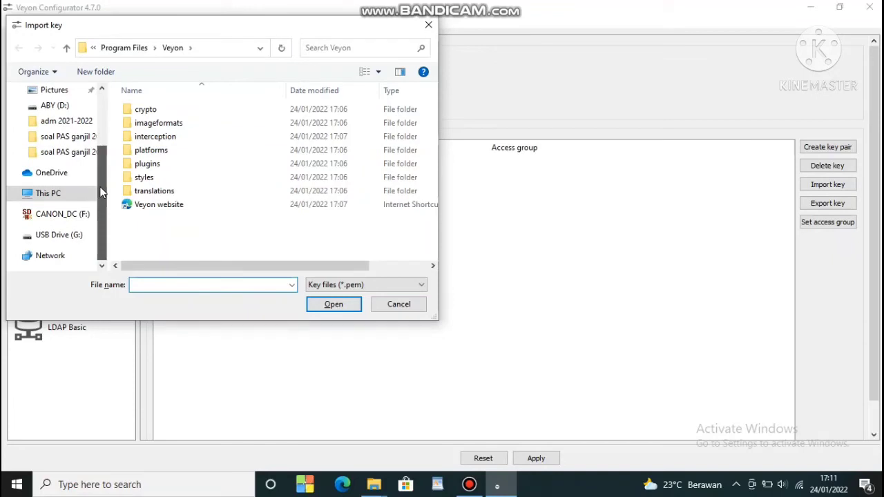
click(66, 236)
click(66, 237)
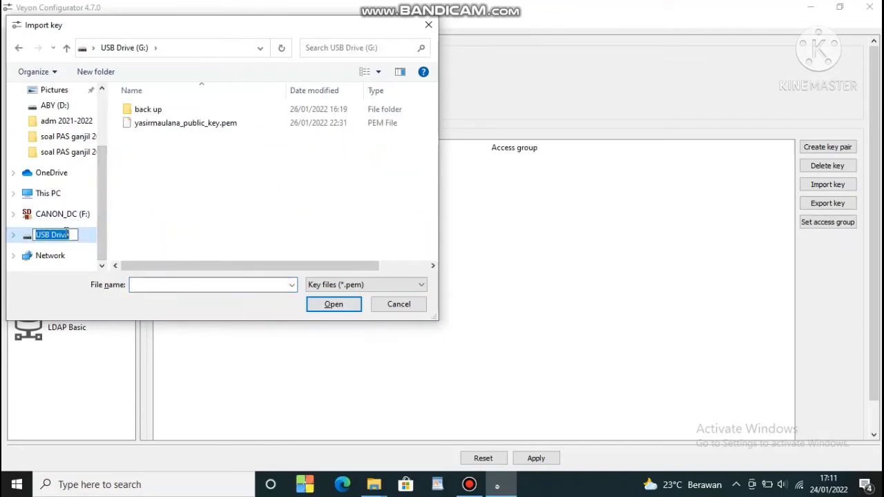
click(218, 192)
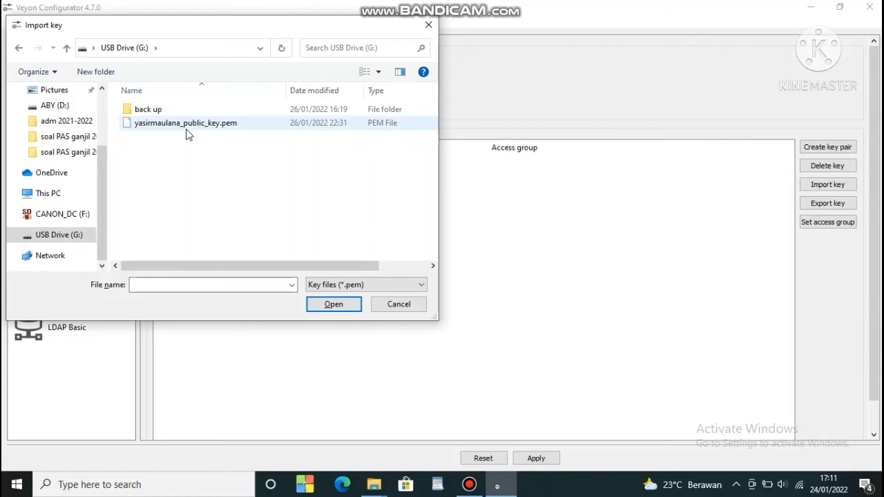
click(186, 131)
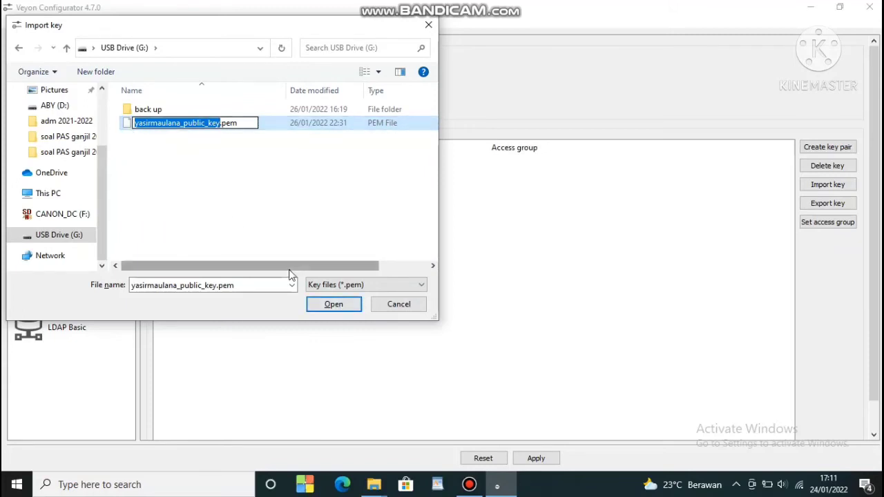
click(324, 306)
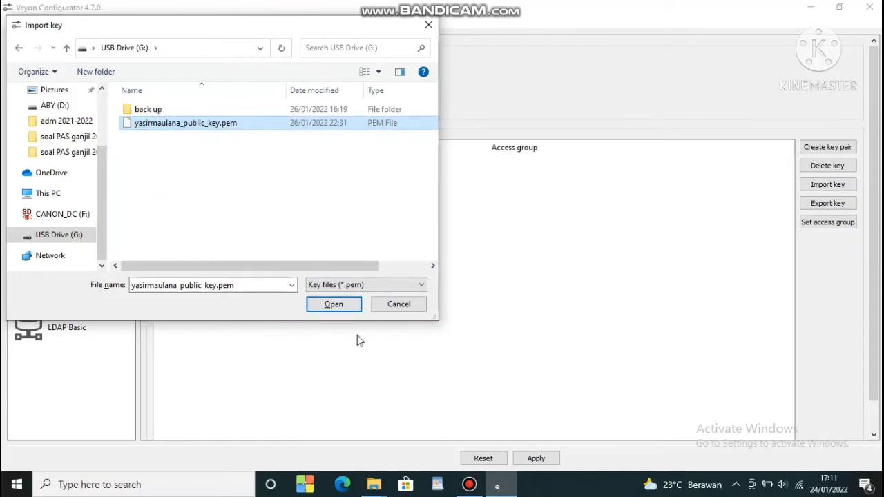
click(324, 304)
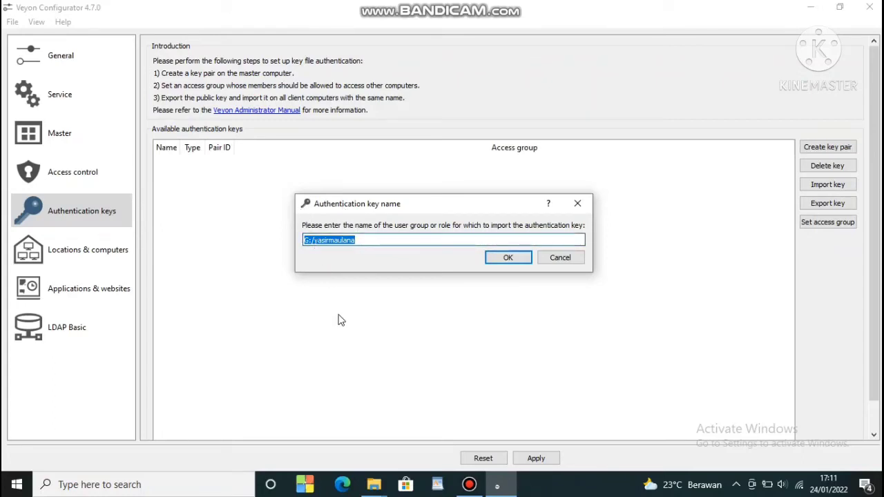
- Remove the G:/ prefix from the authentication key name and complete the public key import
click(314, 241)
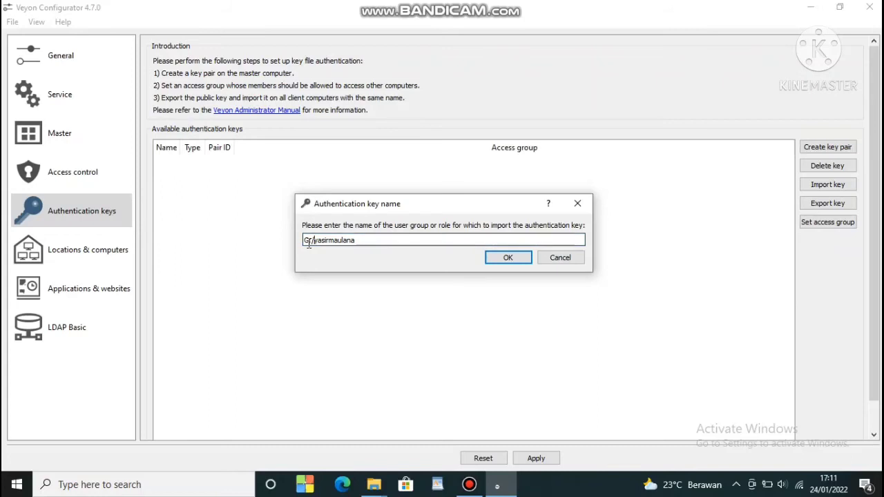
click(302, 328)
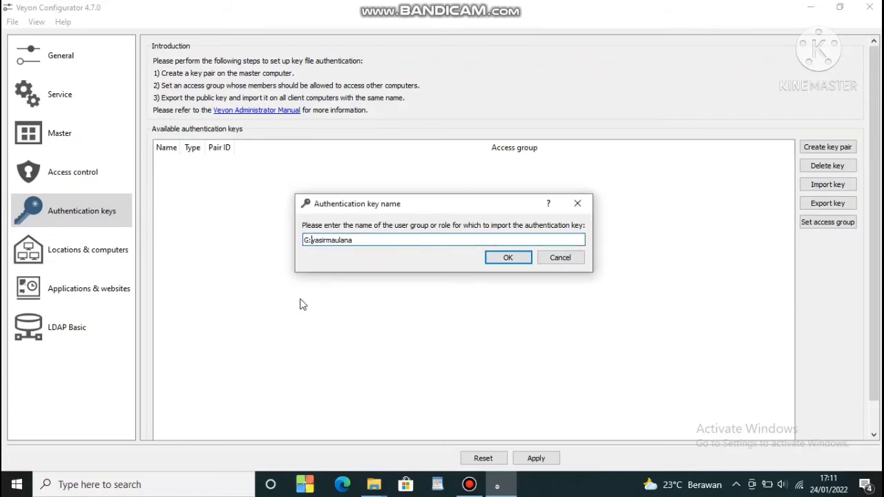
key(Home)
key(Delete)
key(Delete)
key(Delete)
click(505, 261)
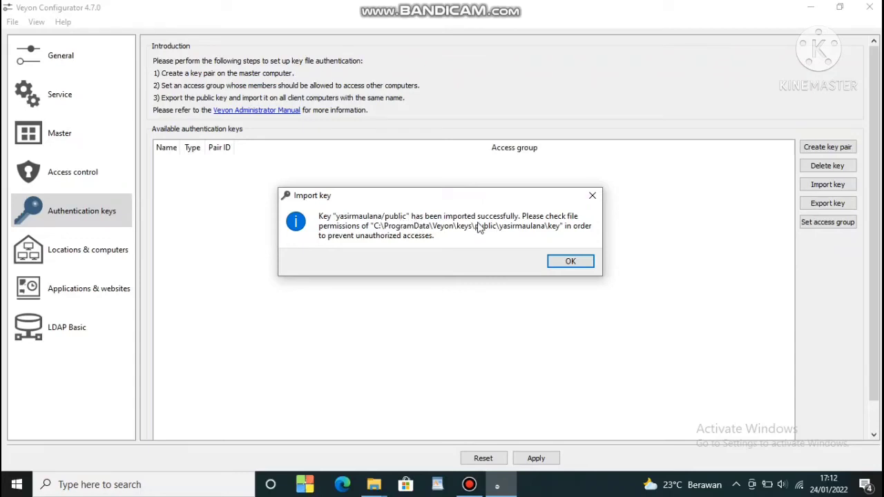
click(566, 261)
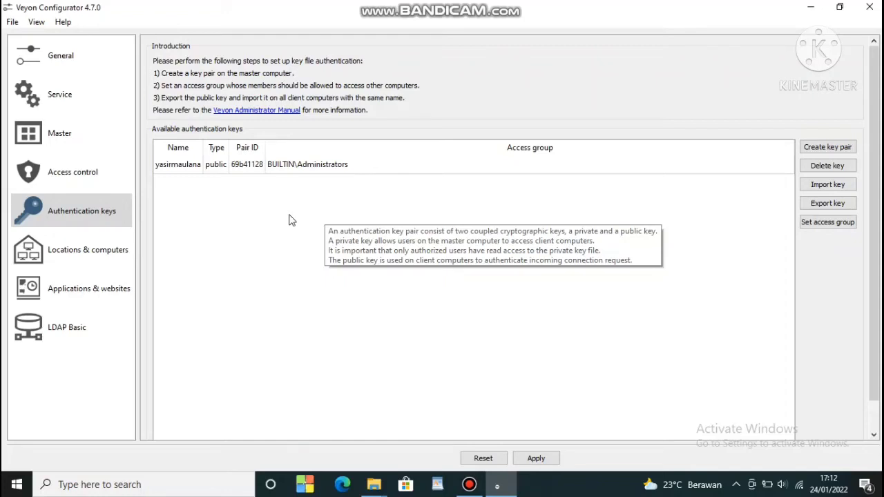
- Add a new location to the client's locations and computers directory
click(96, 255)
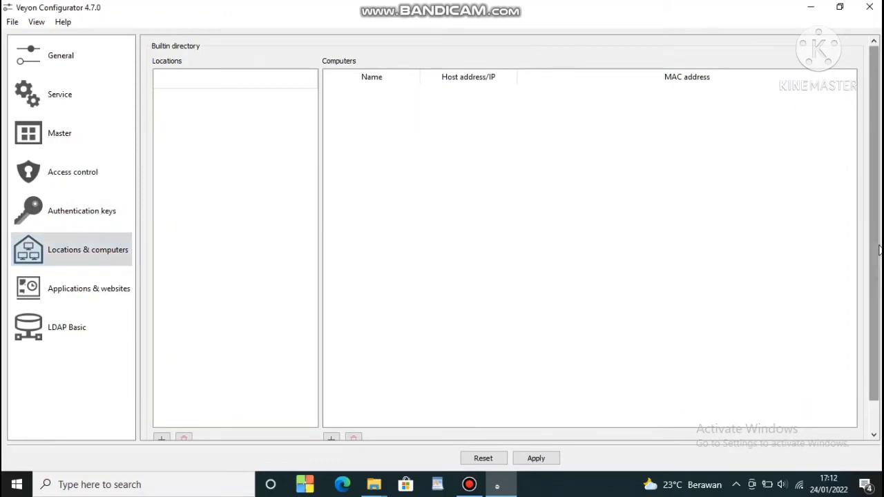
scroll(873, 250, down, 2)
scroll(873, 250, up, 2)
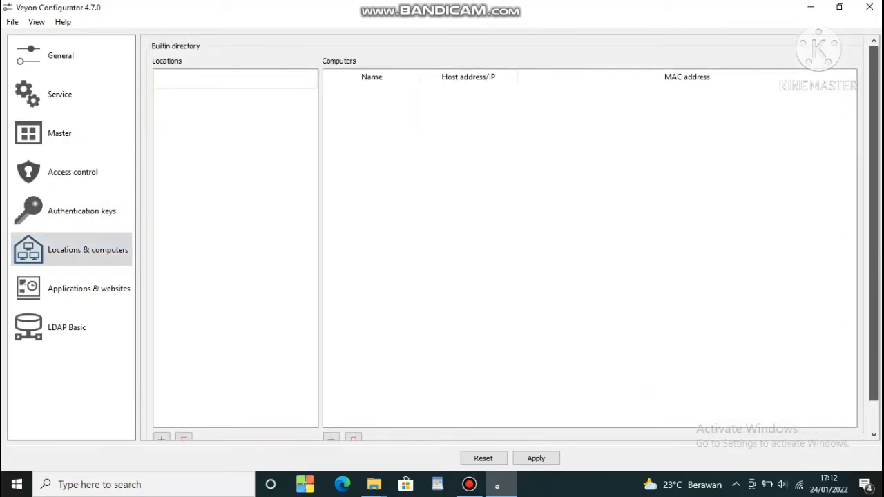
scroll(439, 384, down, 2)
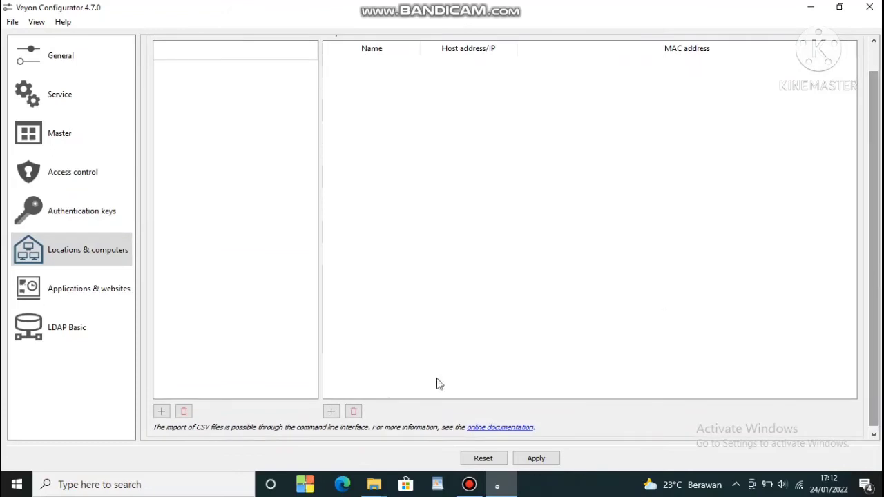
click(161, 411)
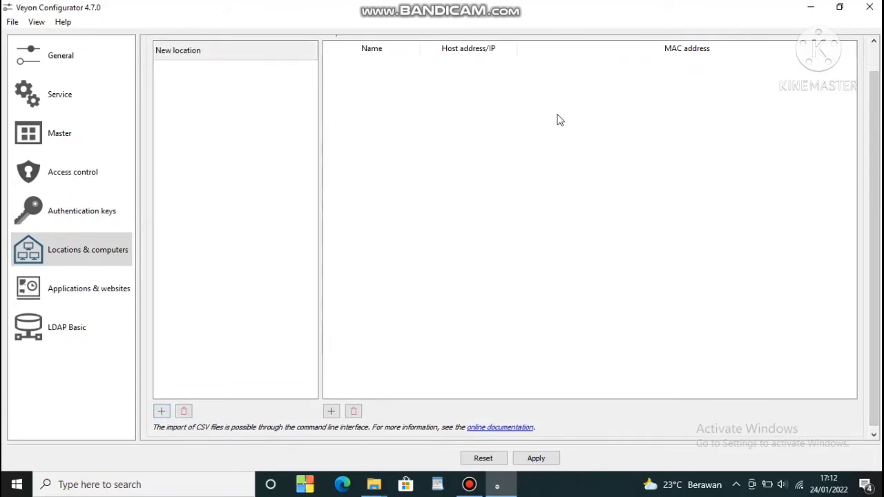
scroll(875, 254, up, 2)
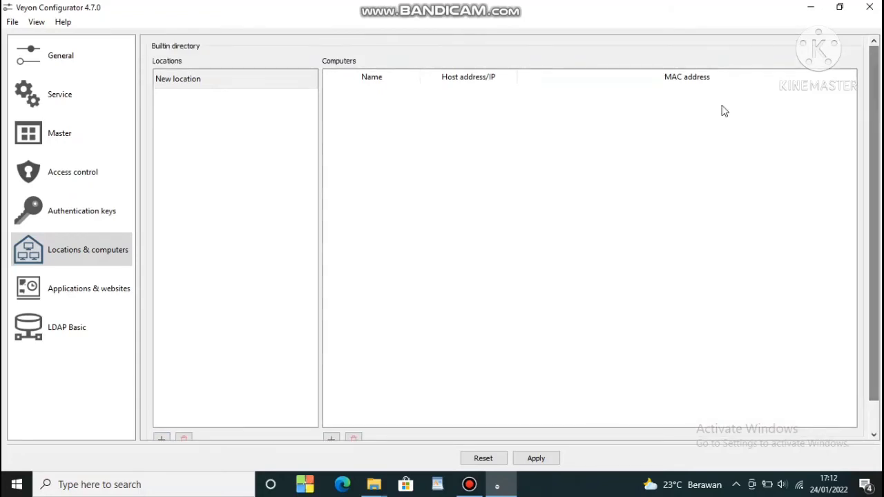
- Rename the new location to labkomputer followed directly by the owner's first name
double_click(190, 83)
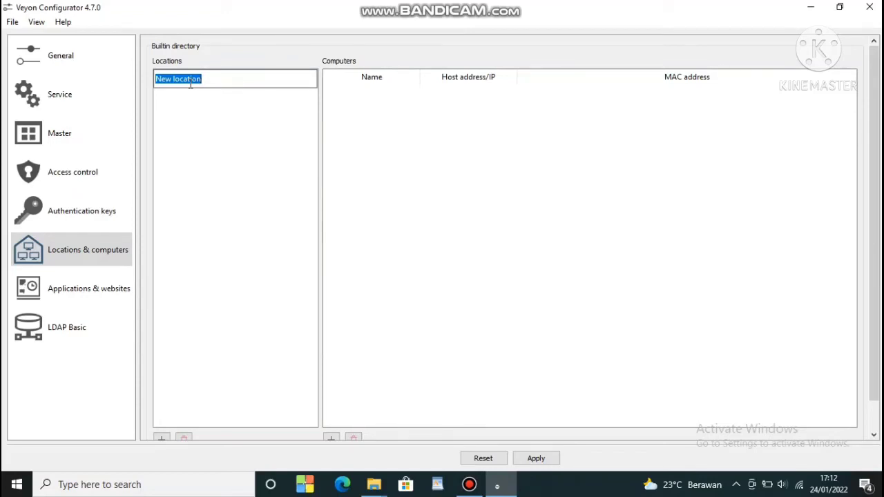
text(labkomputer)
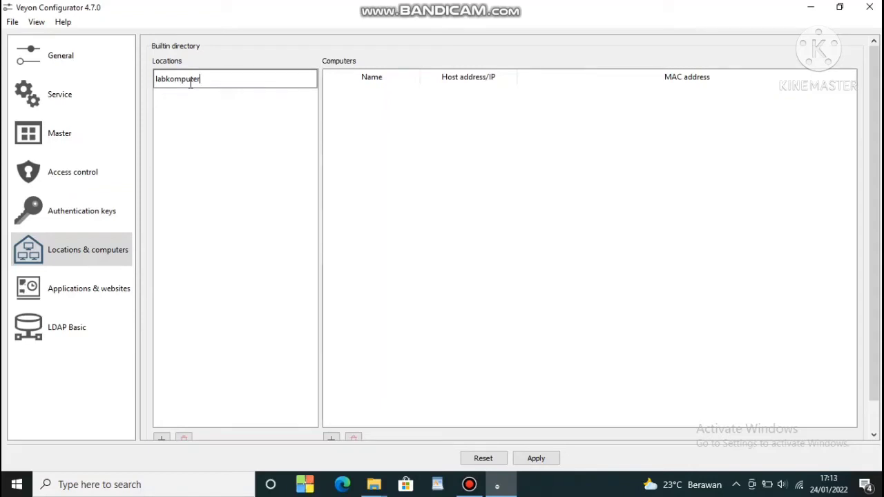
text(yas)
text(in)
- Apply the client's configuration and restart the Veyon service
drag(874, 185, 874, 236)
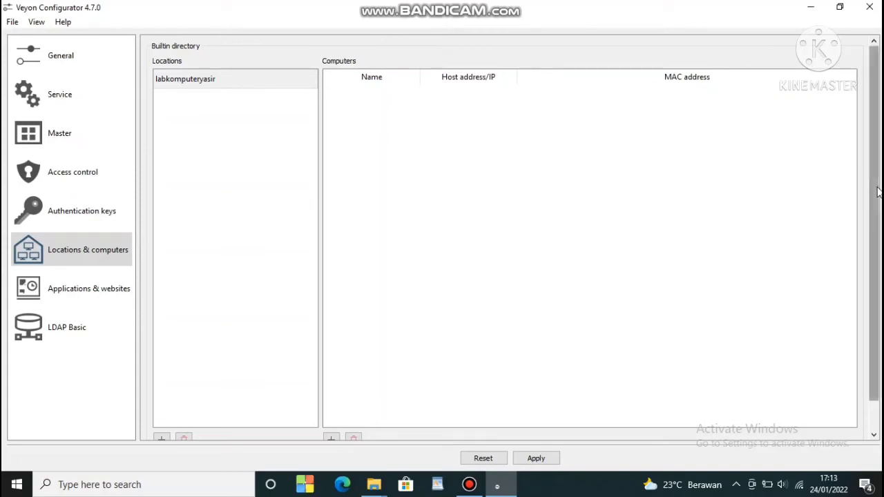
scroll(874, 300, down, 2)
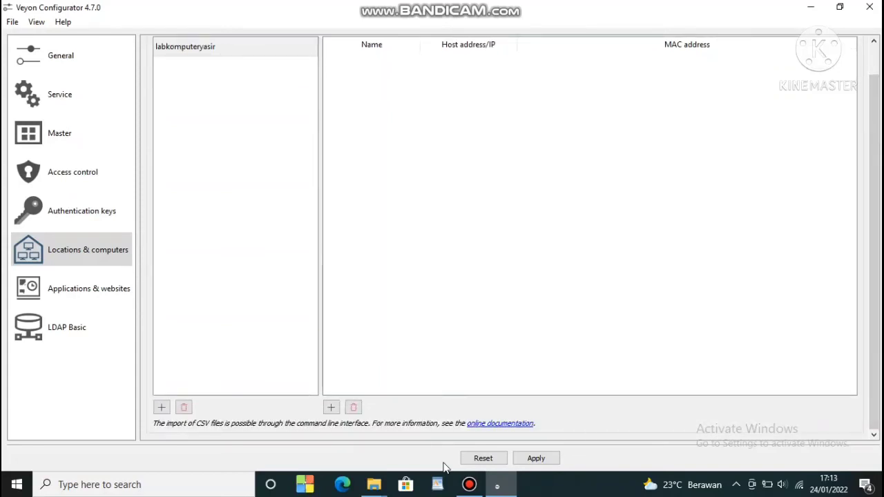
click(536, 459)
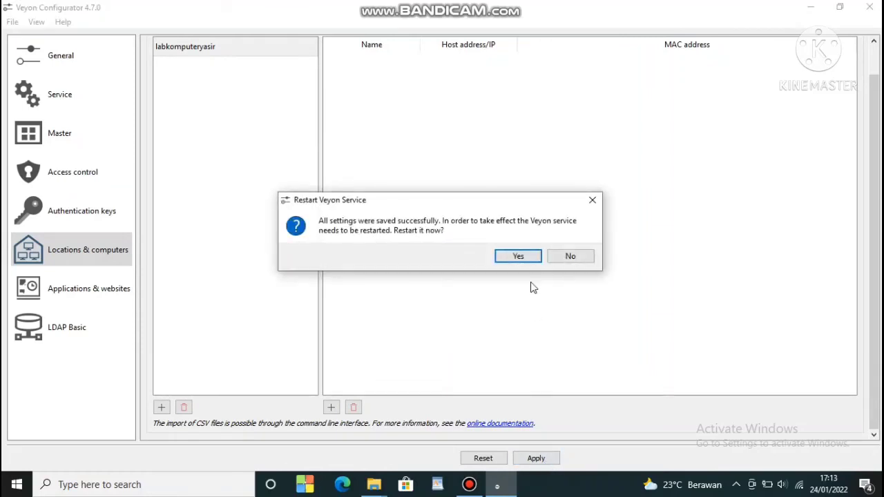
click(518, 255)
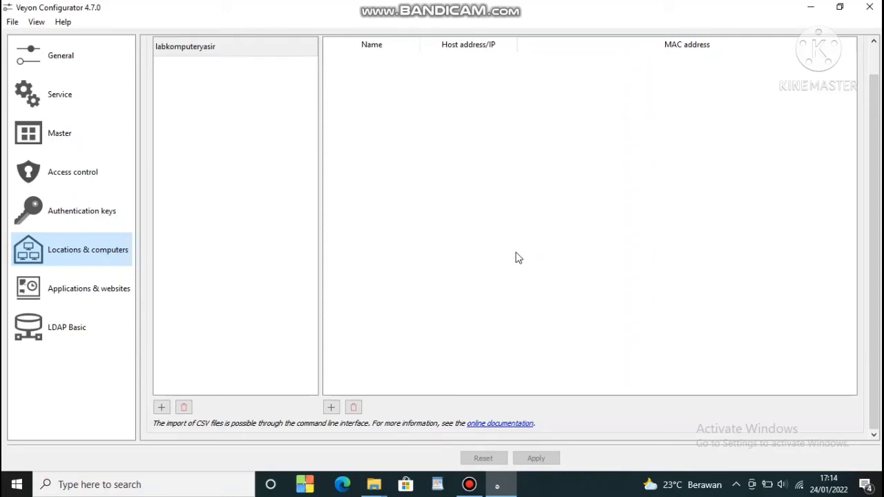
- Minimize Veyon Configurator and the back up folder window to return to the client's desktop
click(807, 8)
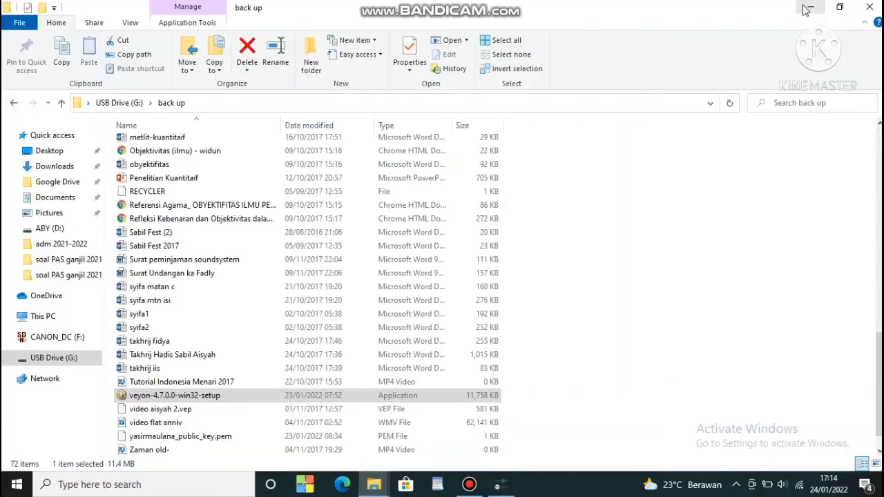
click(806, 8)
click(806, 8)
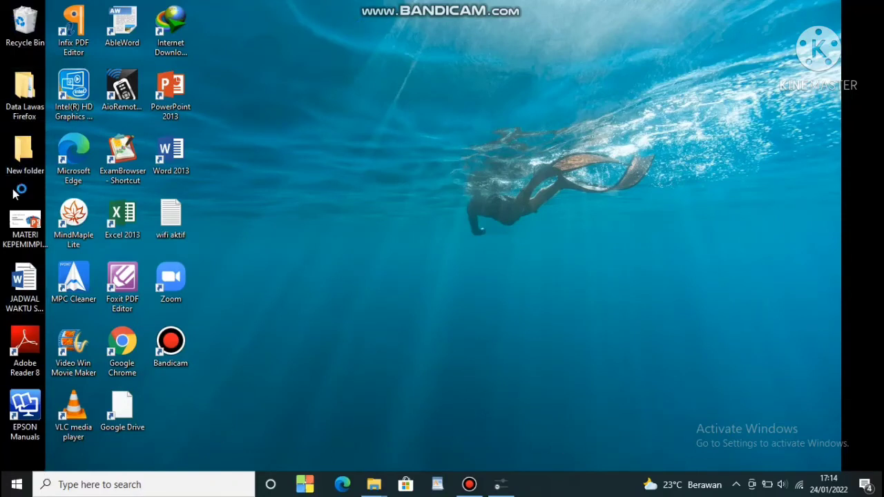
double_click(42, 401)
click(468, 484)
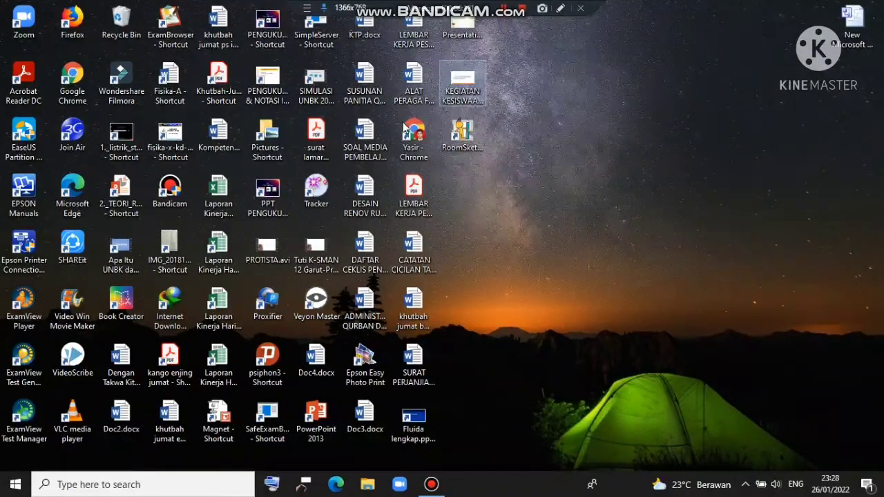
- On the master computer, open Veyon Master and display the computers of the labkomputer location
click(15, 484)
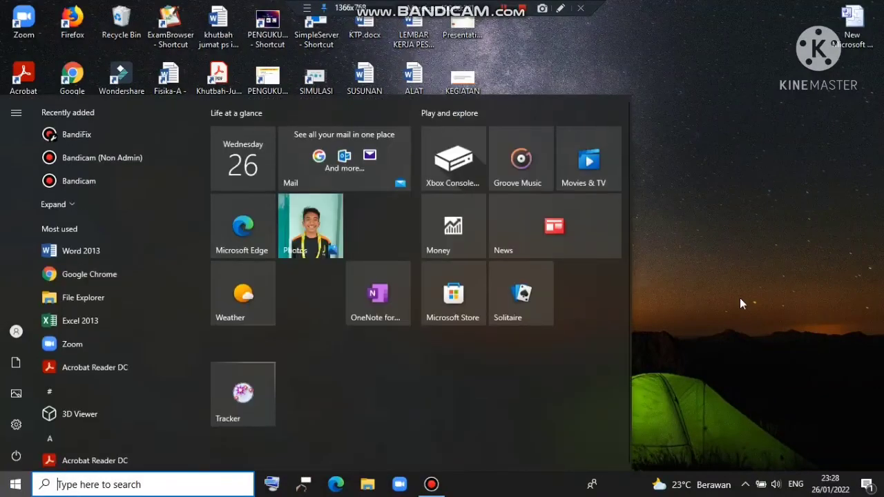
click(740, 298)
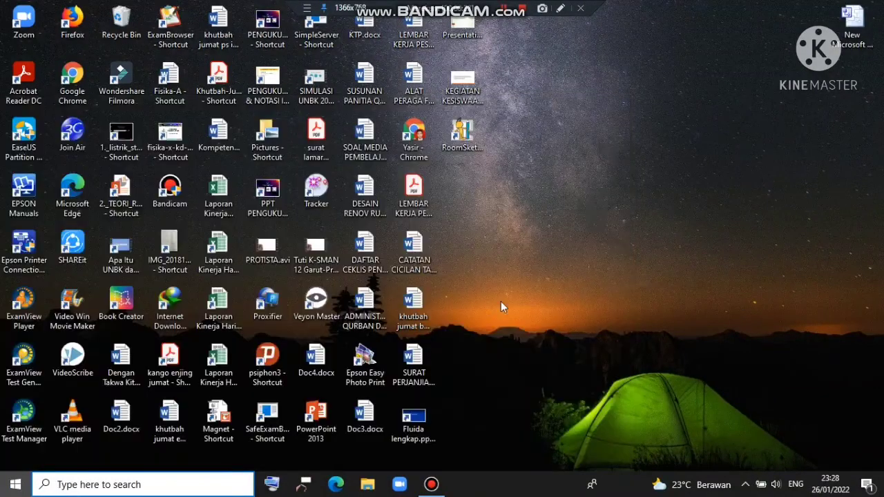
double_click(320, 306)
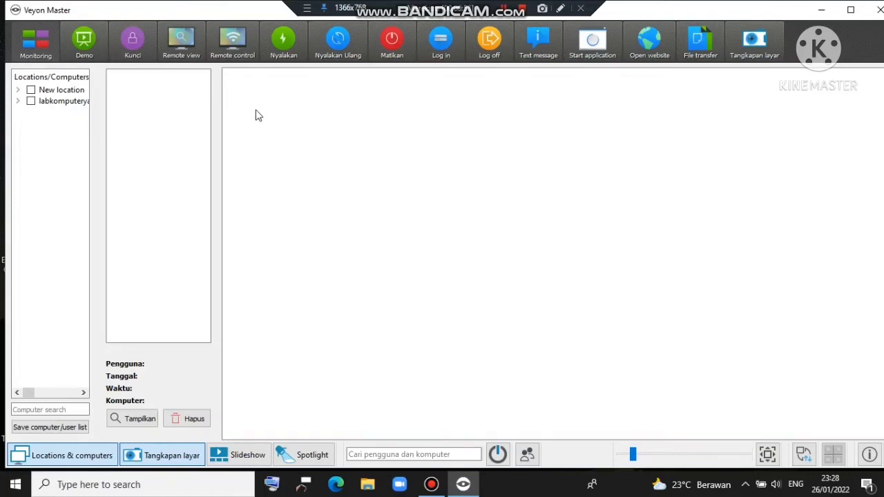
click(31, 101)
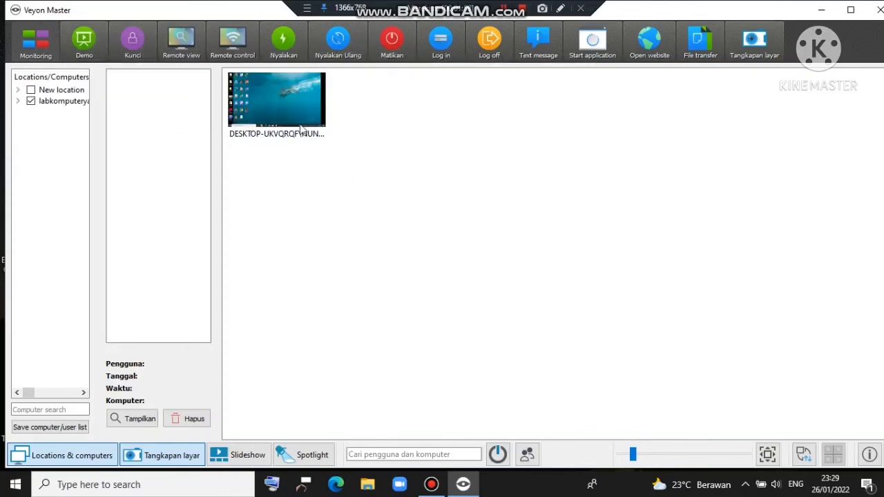
mouse_move(299, 112)
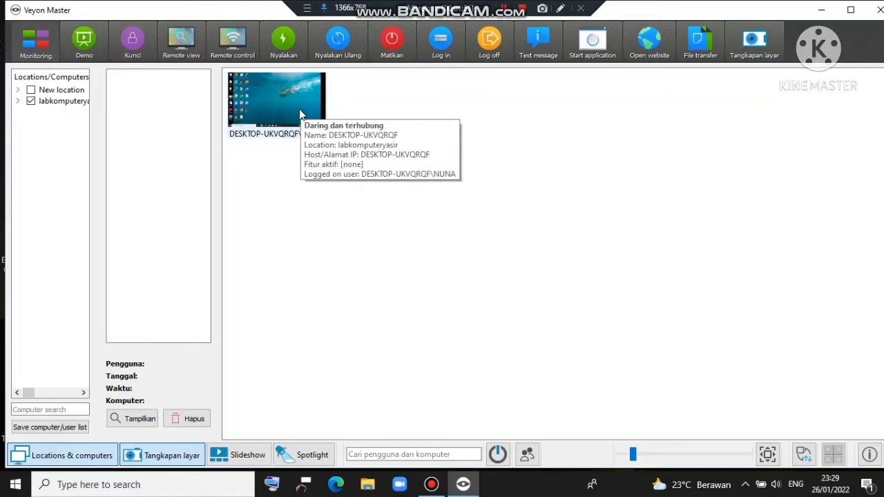
right_click(300, 112)
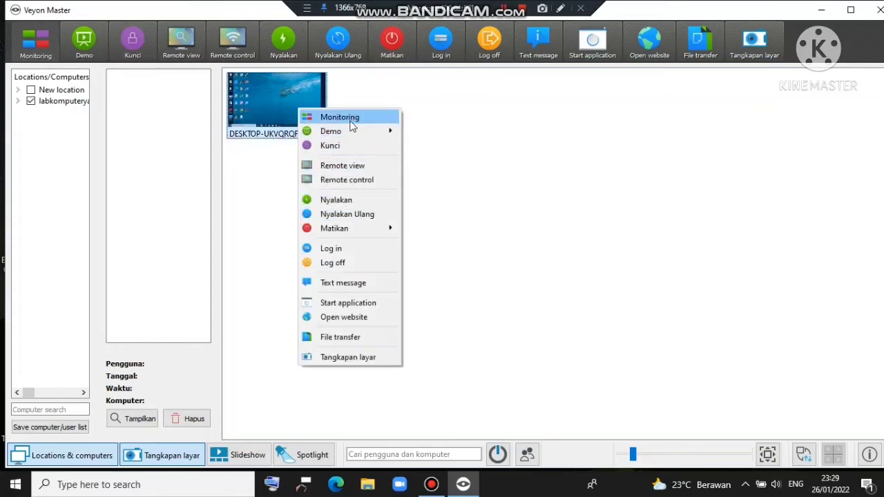
click(442, 149)
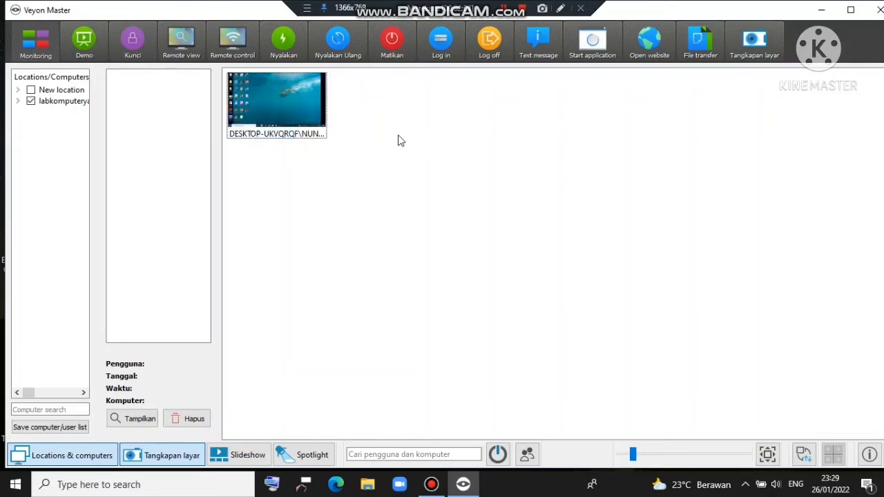
- Start a demo that shares the master's own screen in fullscreen mode on the client computer
click(84, 41)
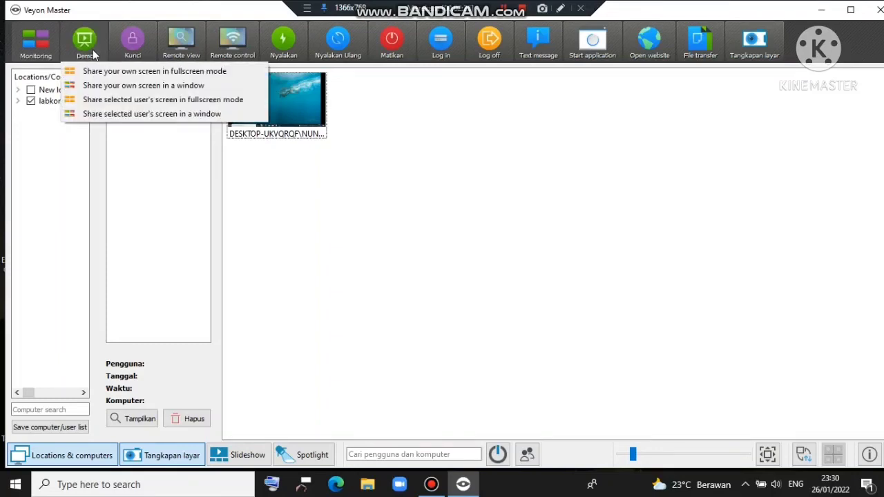
click(107, 72)
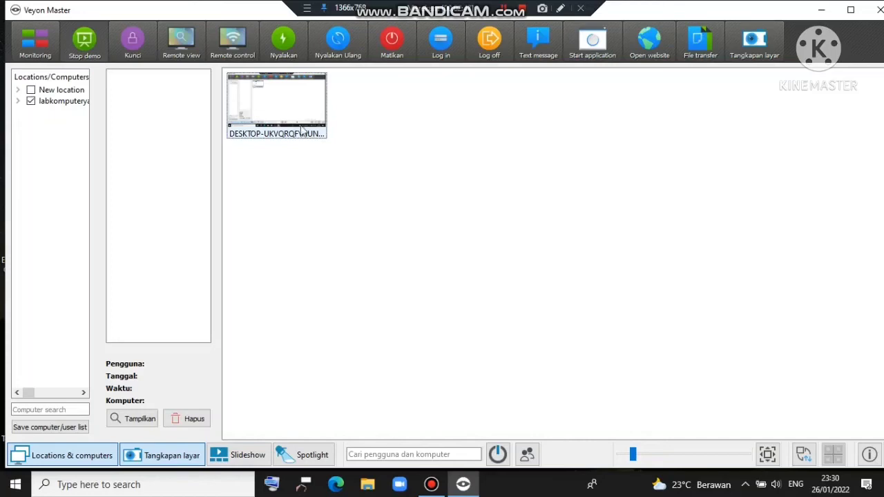
- Stop the fullscreen demo, and lock the client computer and unlock it again
mouse_move(323, 114)
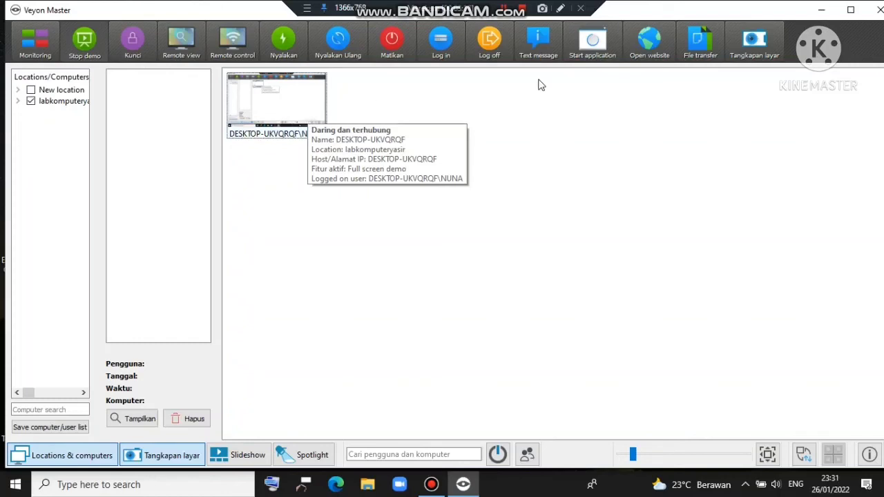
click(81, 52)
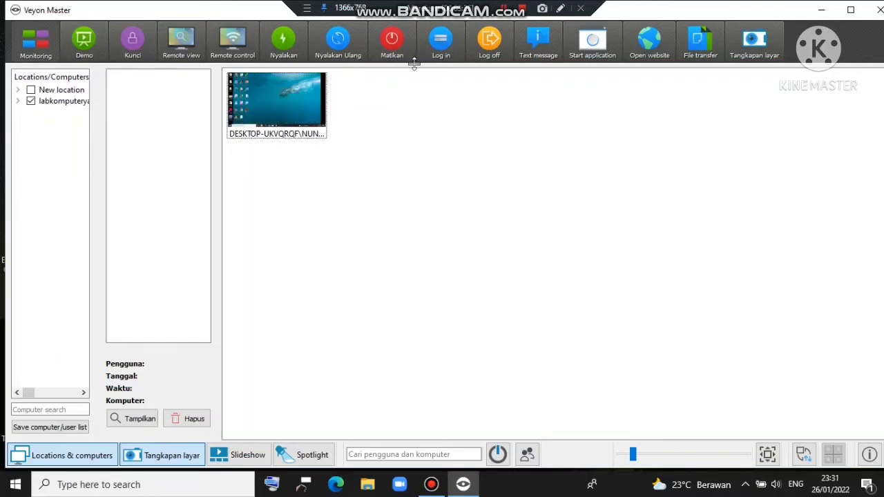
click(146, 43)
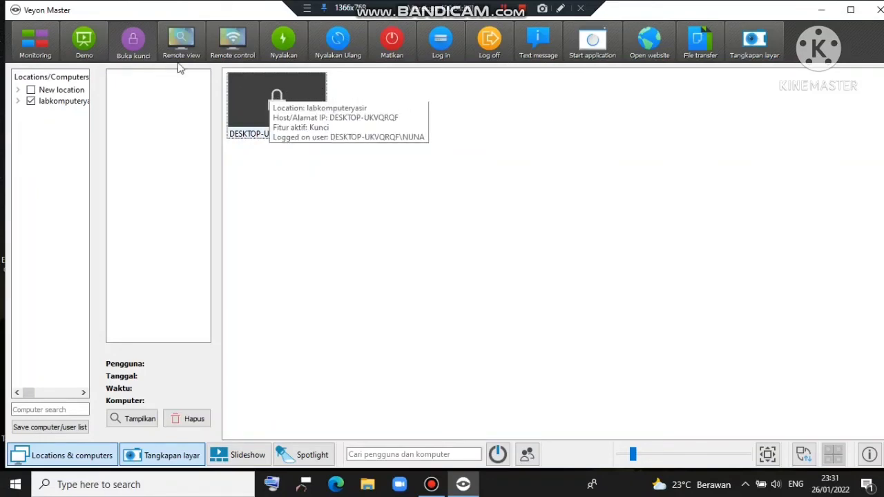
click(148, 45)
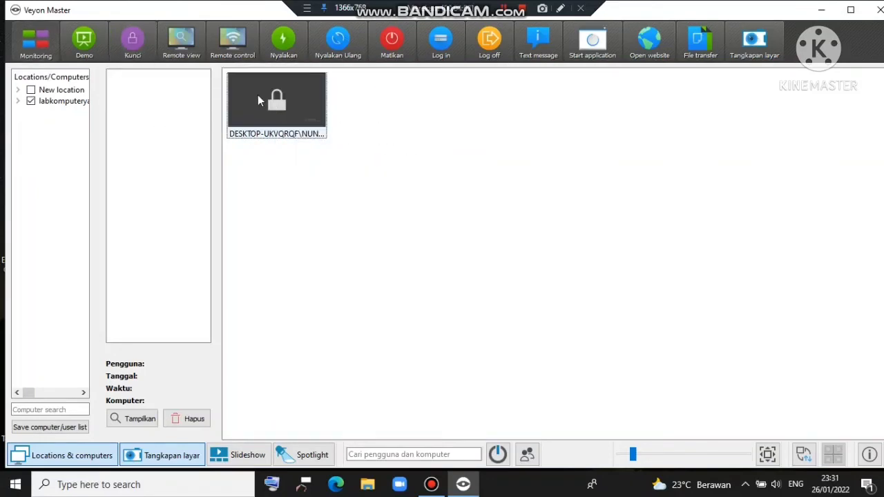
- View the client computer's desktop through Remote view, and exit the viewing session
click(188, 42)
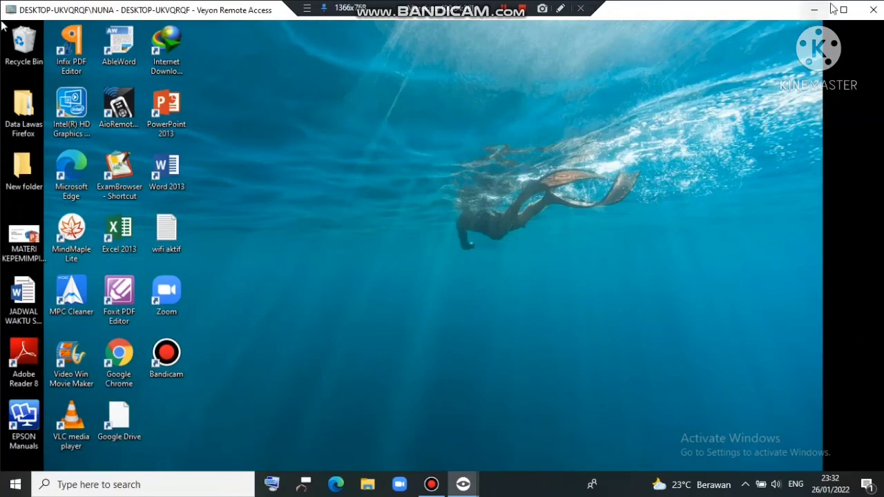
mouse_move(843, 9)
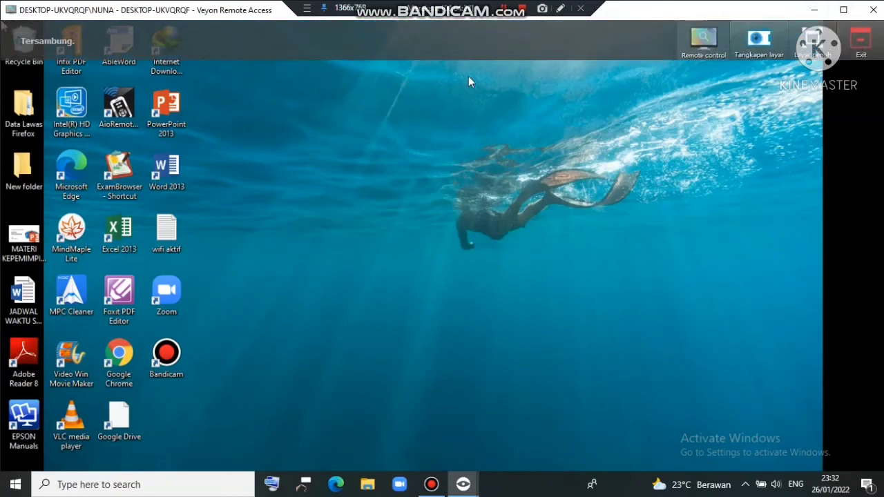
mouse_move(790, 15)
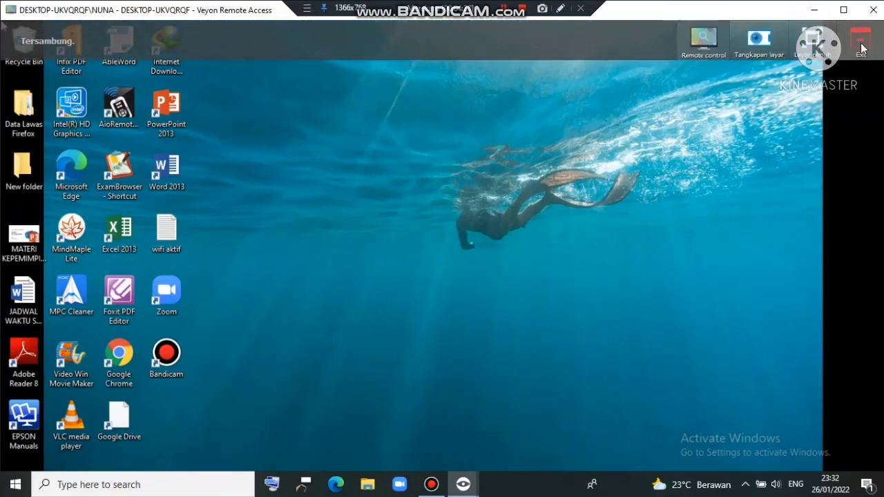
click(861, 49)
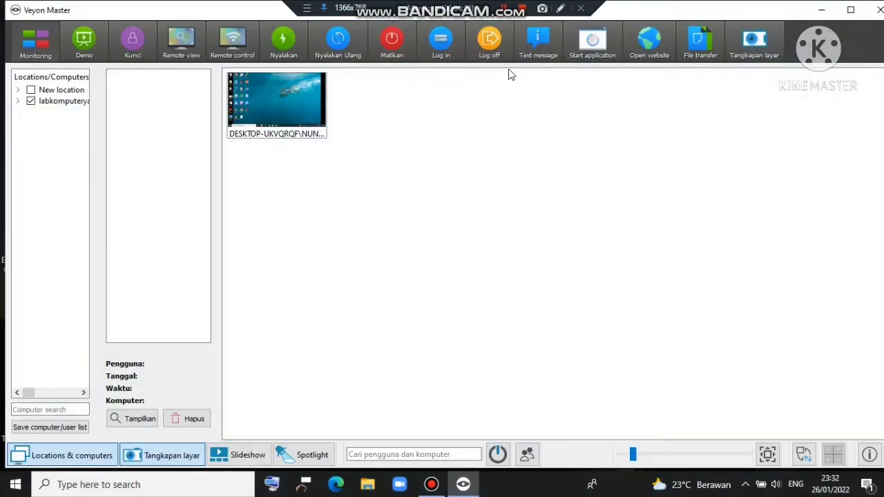
- Take remote control of the client computer to launch Word 2013 on it, and exit the remote session
click(238, 48)
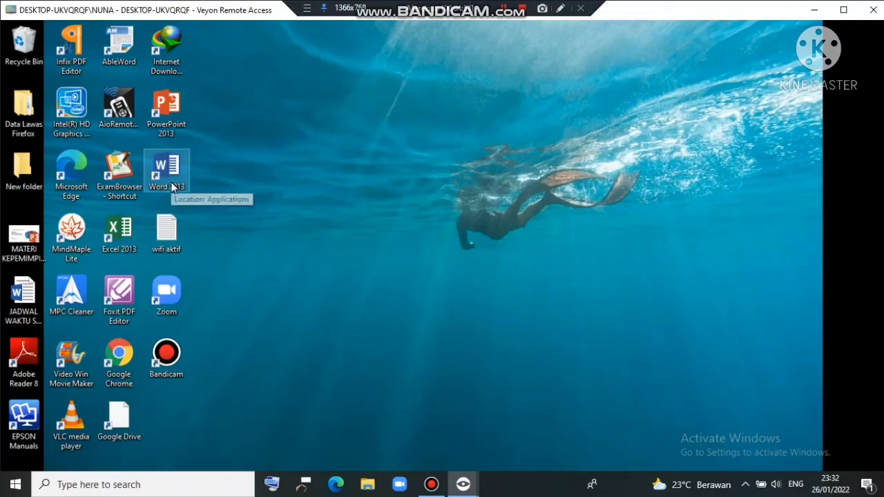
double_click(170, 182)
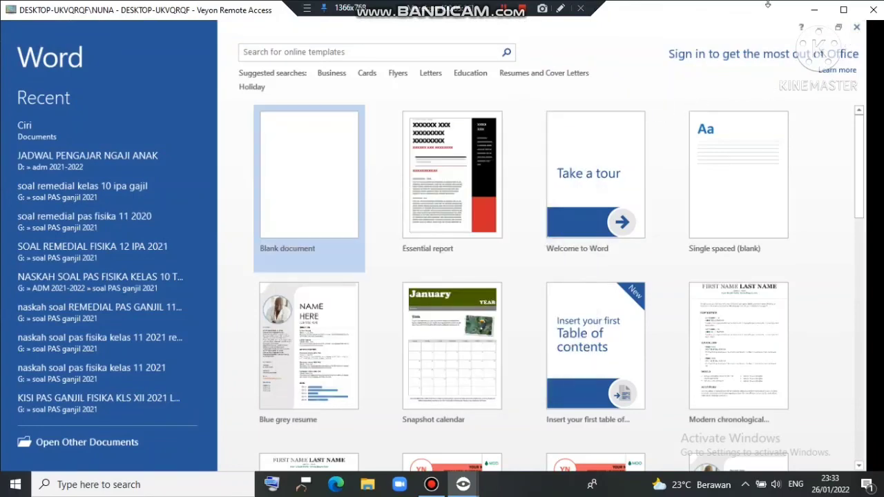
mouse_move(727, 40)
click(854, 43)
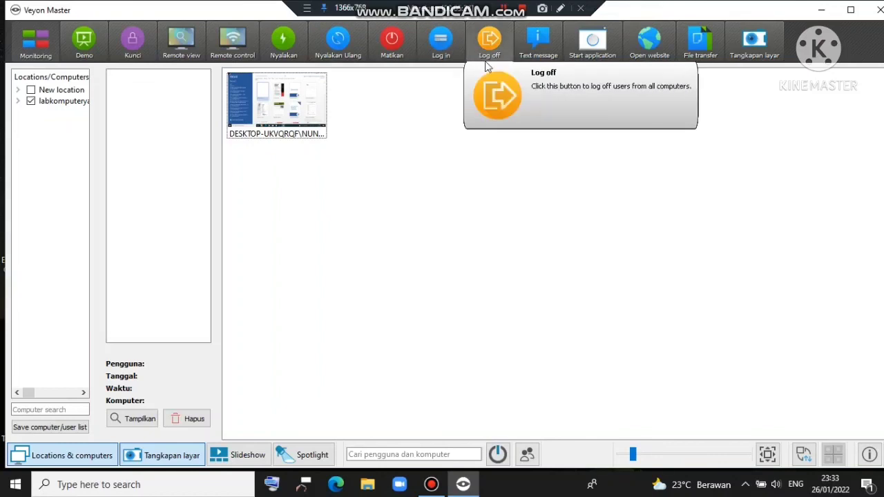
- Send the text message "HALO" to the client computer, and check the client's screen through Remote view before exiting the session
click(543, 51)
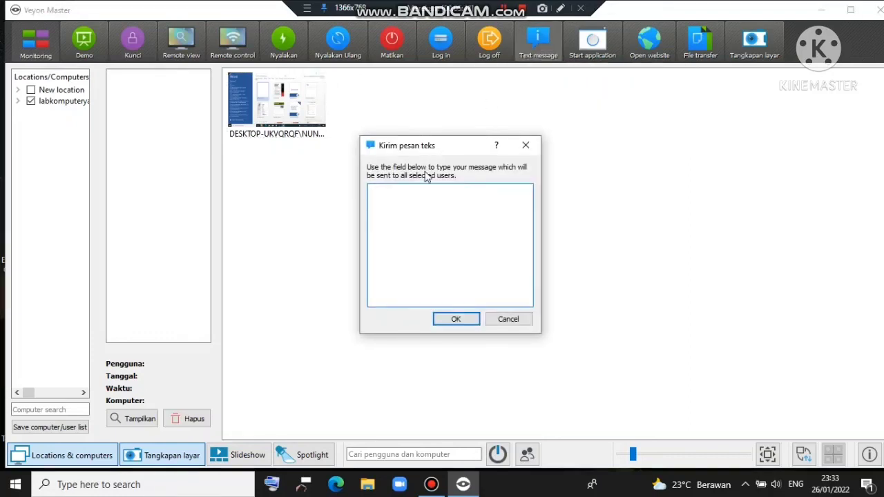
text(HALO)
click(456, 320)
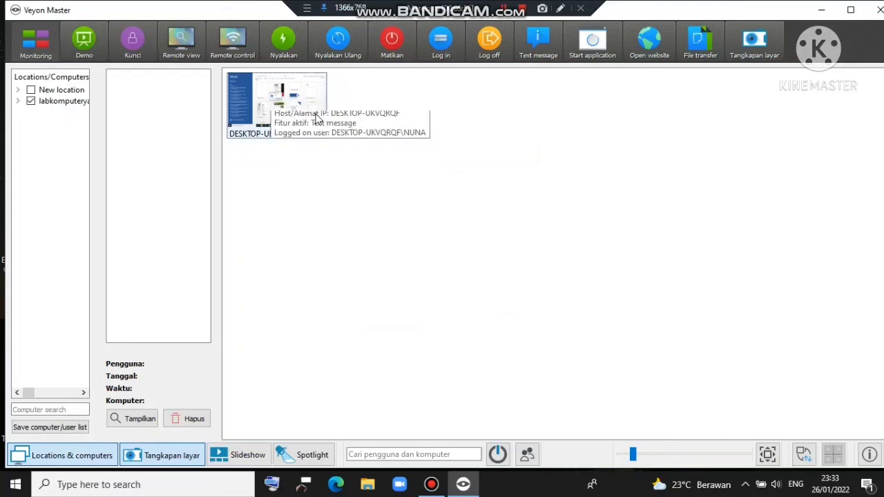
click(187, 52)
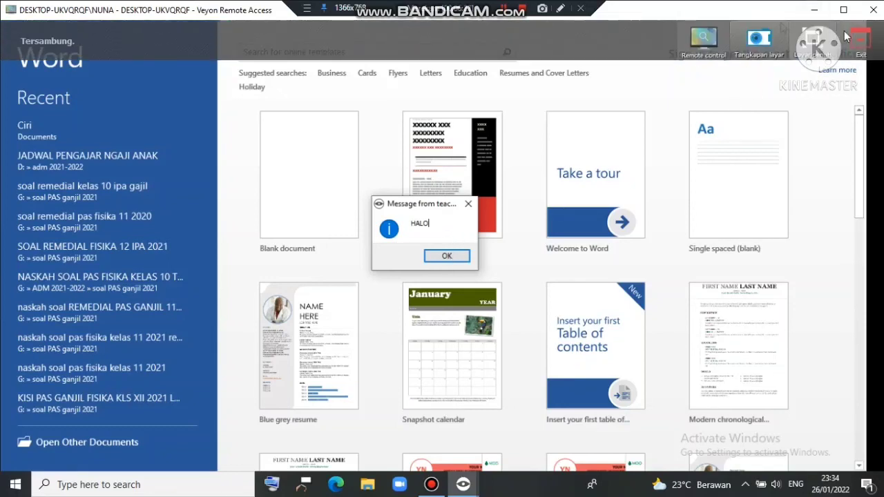
click(858, 38)
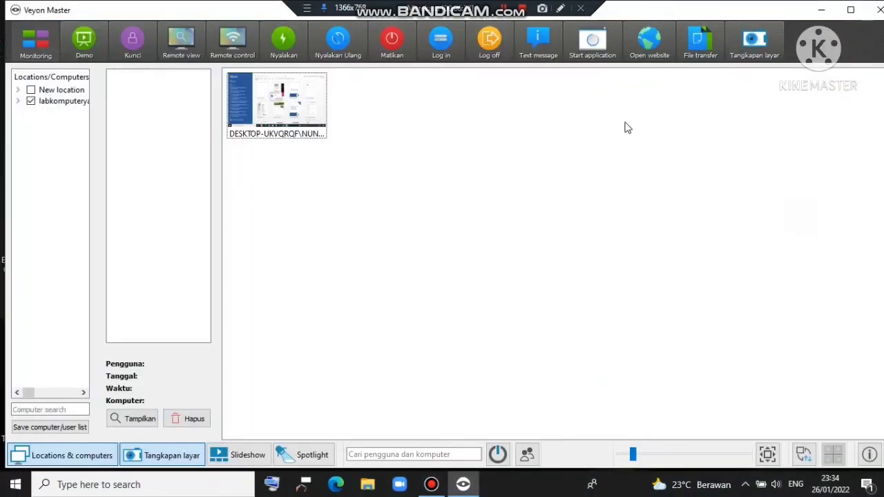